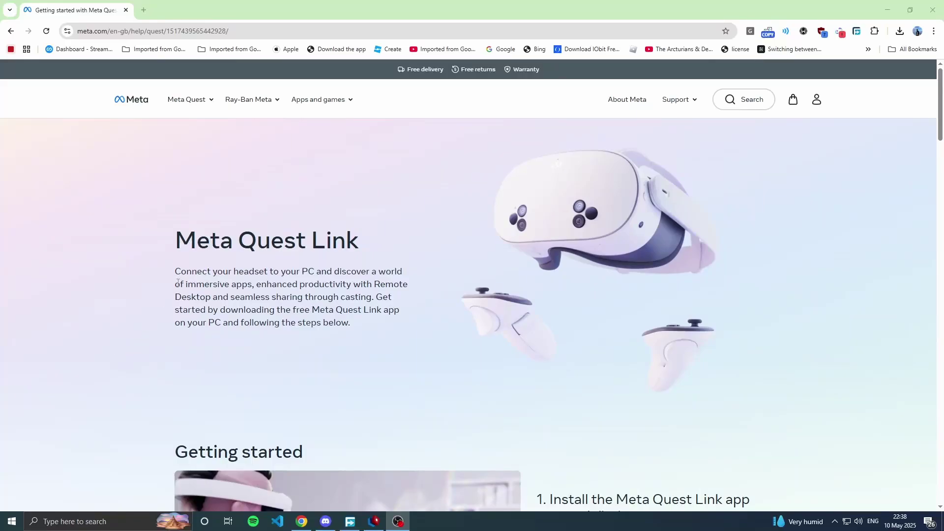
Download the Meta Quest Link app for Windows and install it to C:\Program Files\Oculus\
{"action": "scroll", "coordinate": [177, 281], "scroll_direction": "down", "scroll_amount": 5}
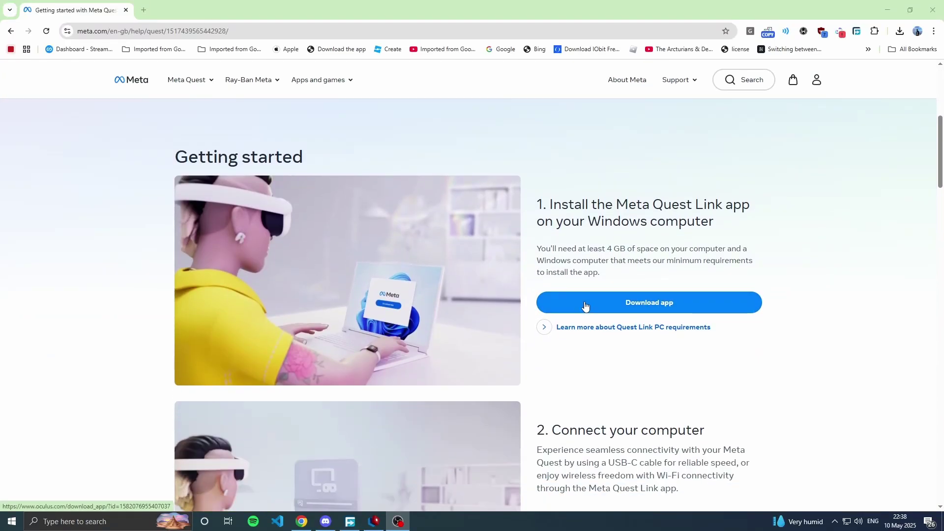
{"action": "left_click", "coordinate": [400, 252]}
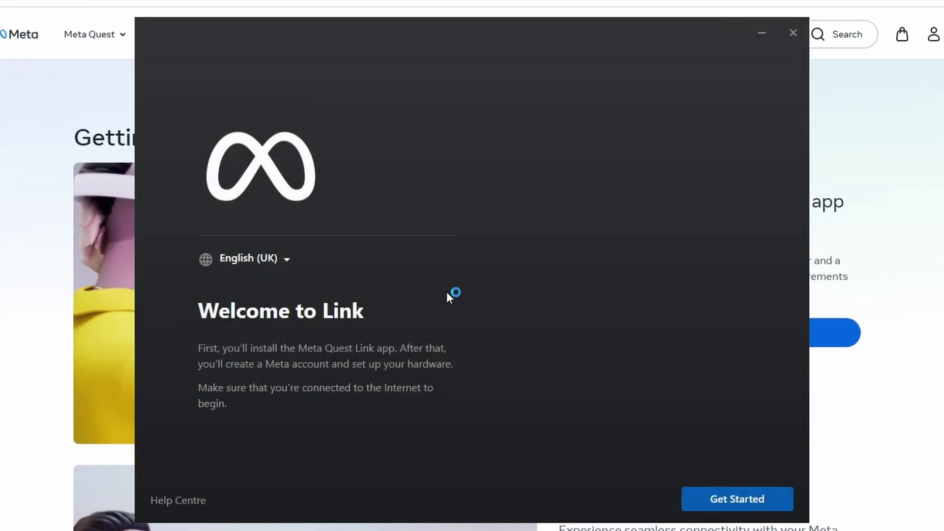
{"action": "left_click", "coordinate": [737, 499]}
{"action": "left_click", "coordinate": [736, 494]}
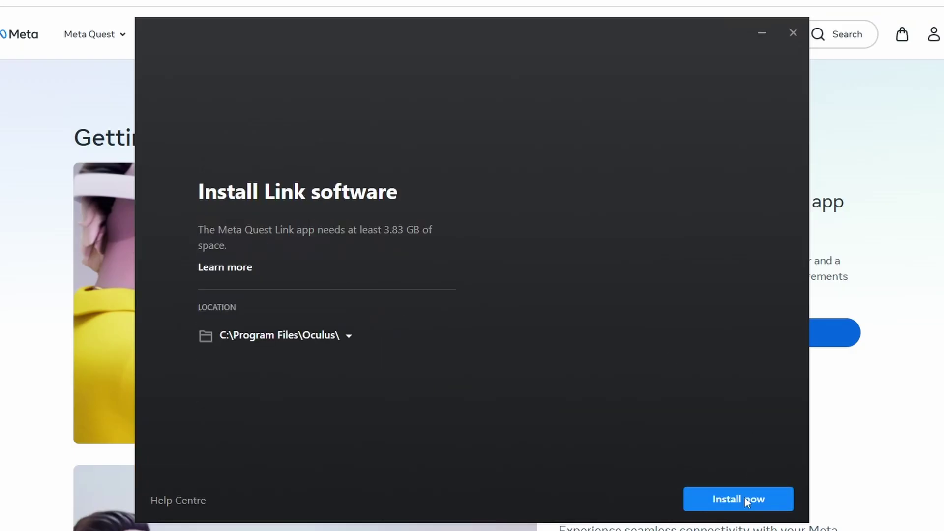
{"action": "left_click", "coordinate": [745, 496]}
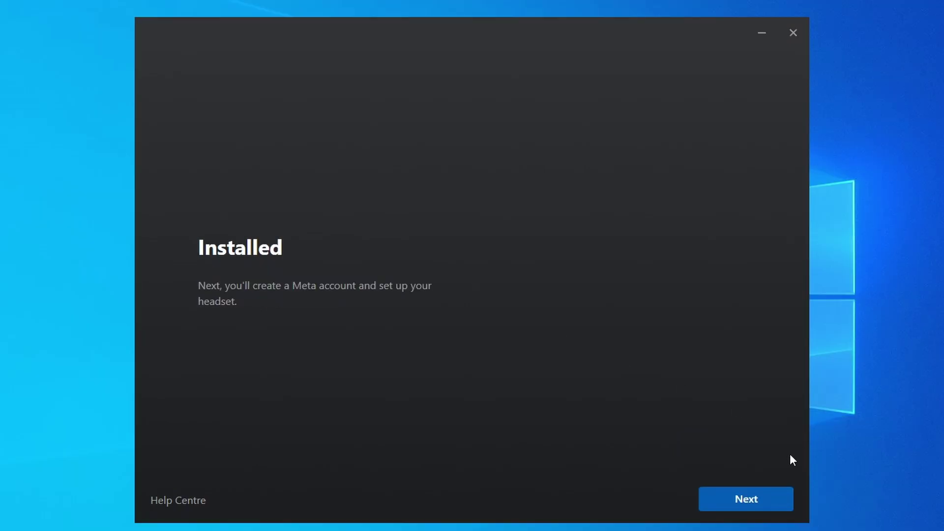
Log in to the Link app with the Meta account and accept C:\Program Files\Oculus\Software as the VR download location
{"action": "left_click", "coordinate": [751, 495]}
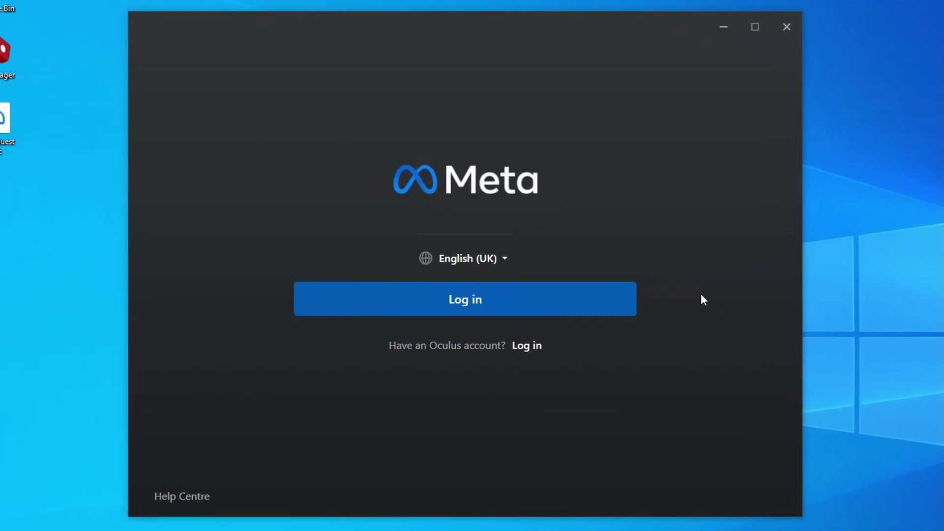
{"action": "left_click", "coordinate": [590, 299]}
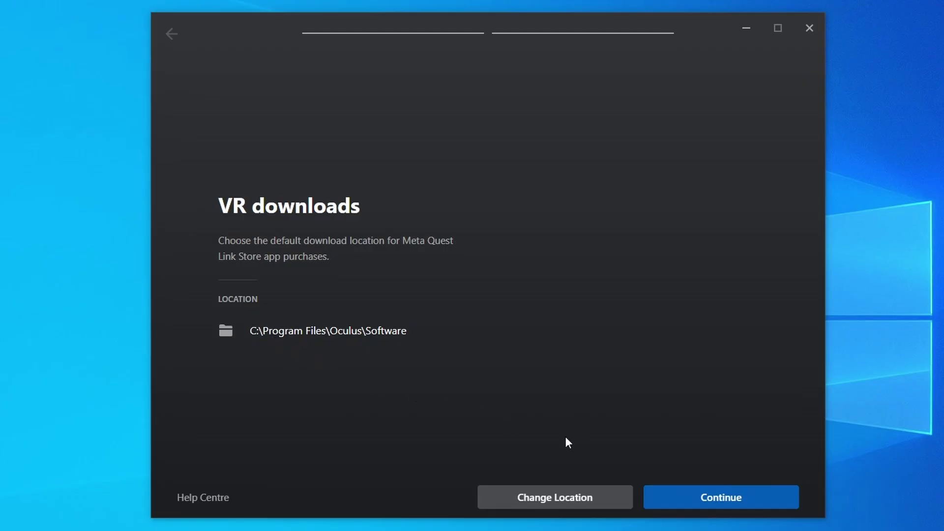
{"action": "left_click", "coordinate": [690, 486]}
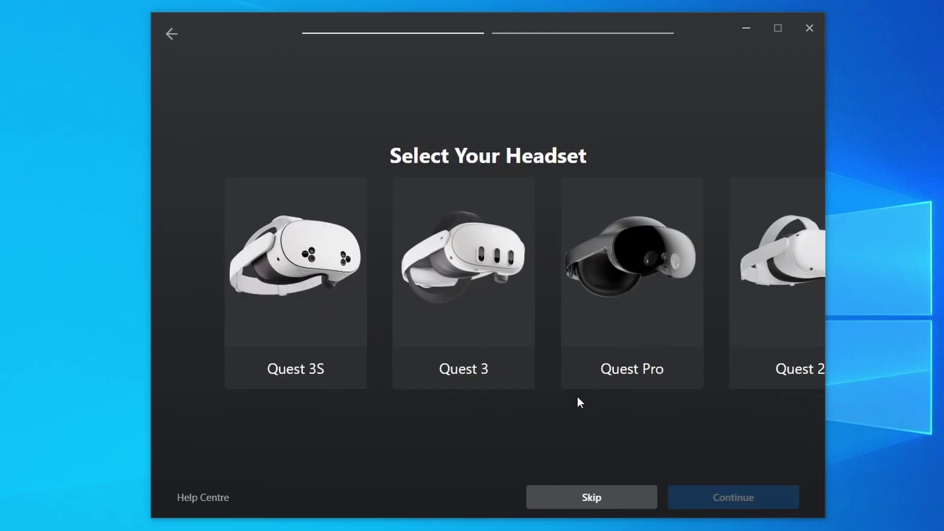
Choose the Quest 2 as the headset and the Link cable as its connection method
{"action": "mouse_move", "coordinate": [499, 318]}
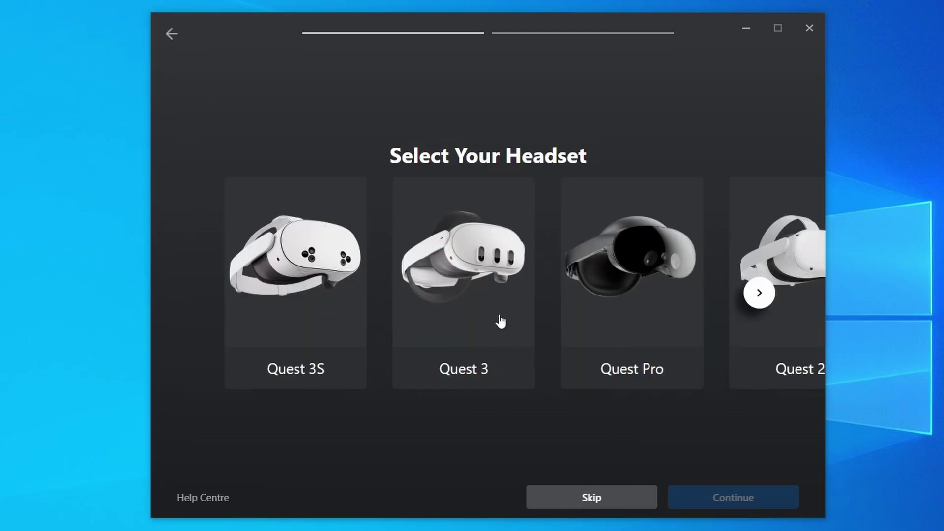
{"action": "left_click", "coordinate": [762, 366]}
{"action": "left_click", "coordinate": [730, 504]}
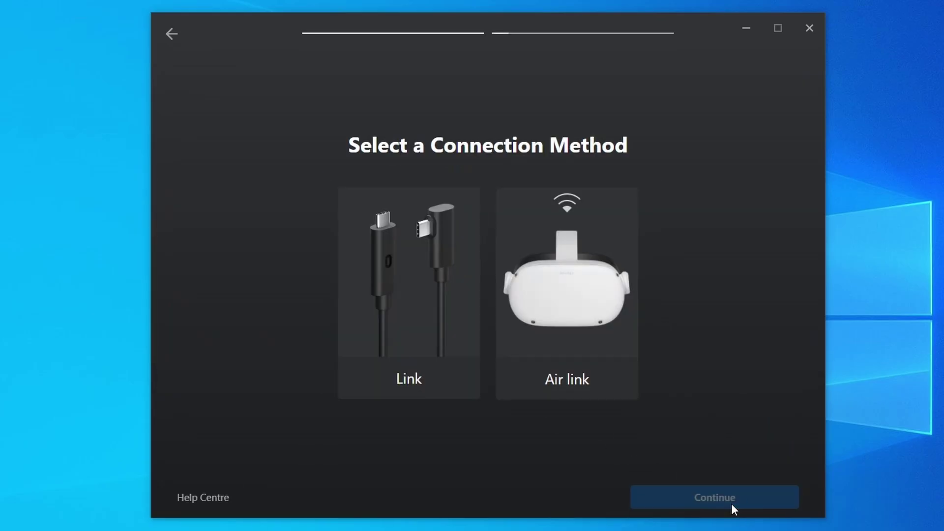
{"action": "left_click", "coordinate": [450, 298]}
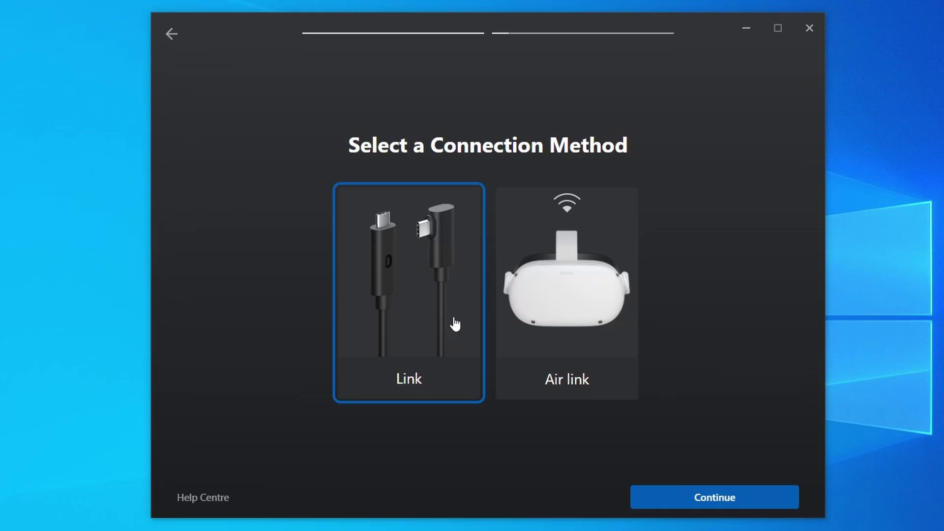
{"action": "left_click", "coordinate": [669, 498]}
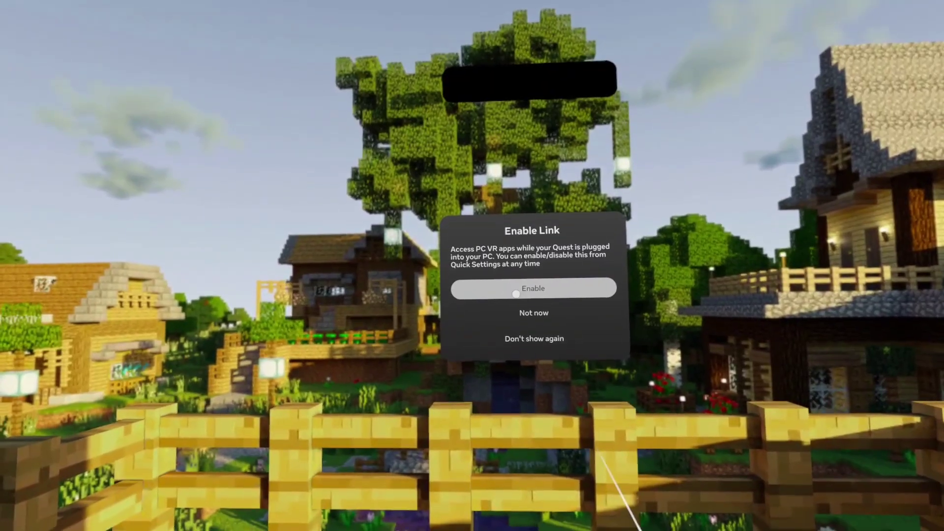
Enable Link in the headset, then test the USB cable connection and continue the PC setup
{"action": "left_click", "coordinate": [516, 293]}
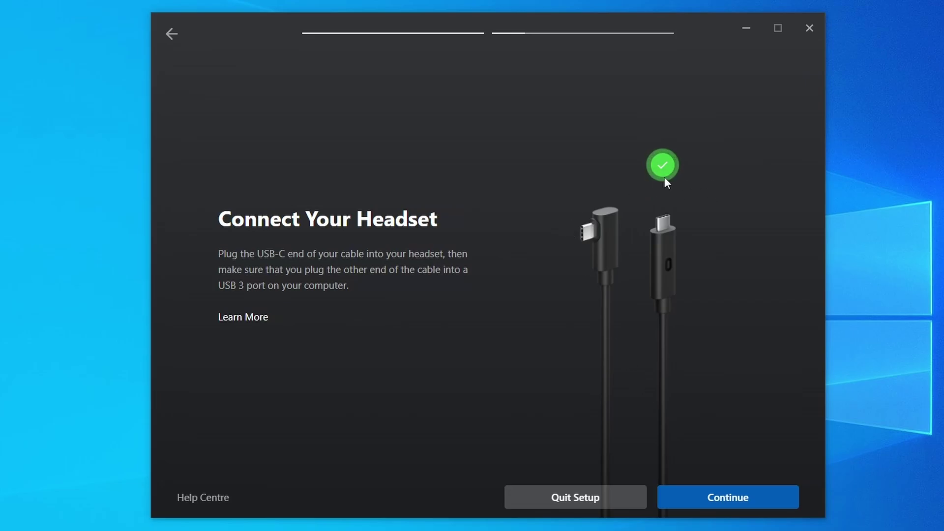
{"action": "left_click", "coordinate": [711, 498]}
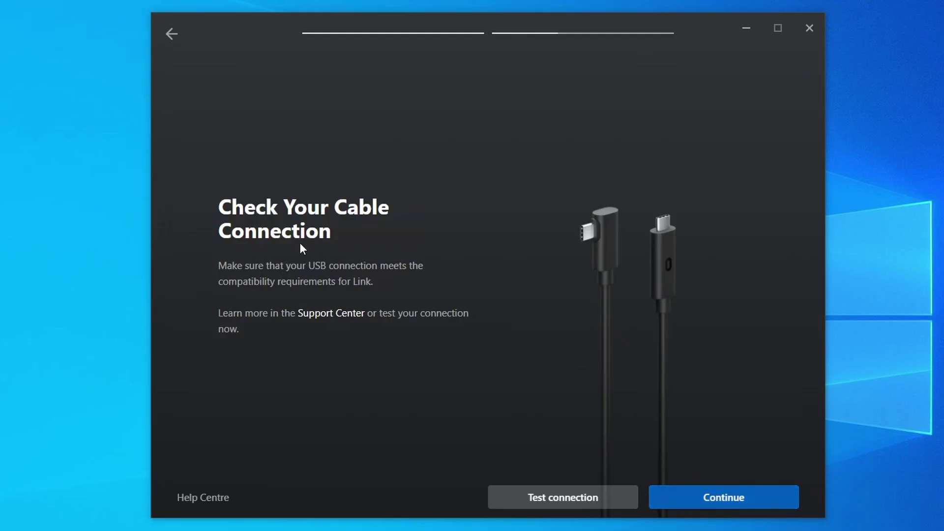
{"action": "left_click", "coordinate": [544, 499]}
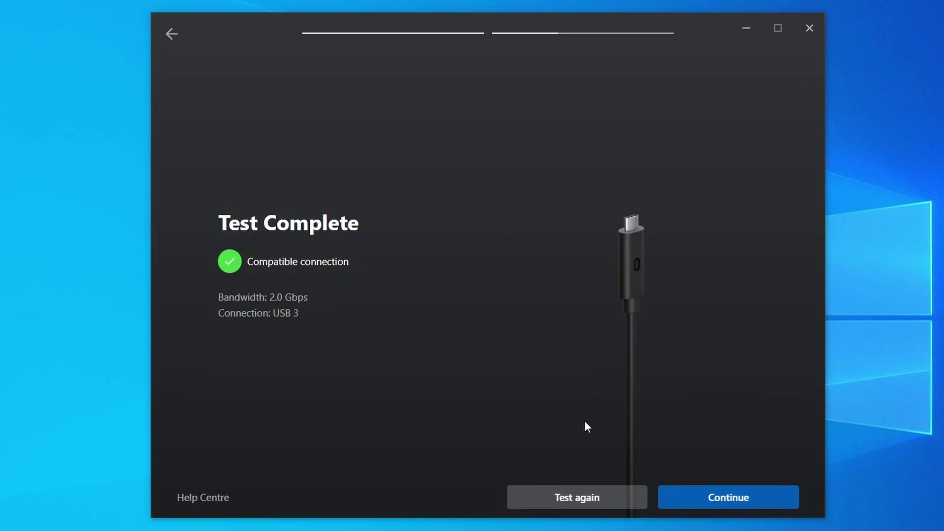
{"action": "left_click", "coordinate": [708, 499]}
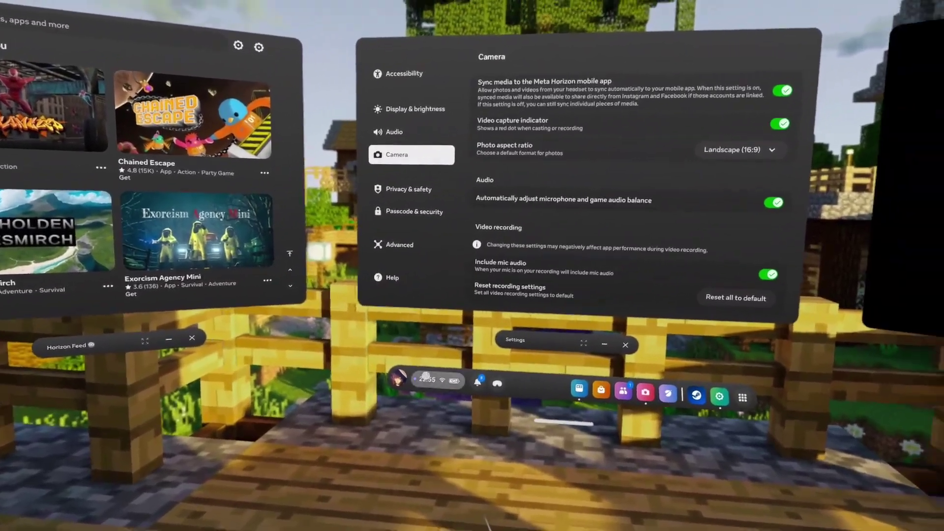
Launch Link to the connected PC from the headset's Quick Settings
{"action": "left_click", "coordinate": [426, 376]}
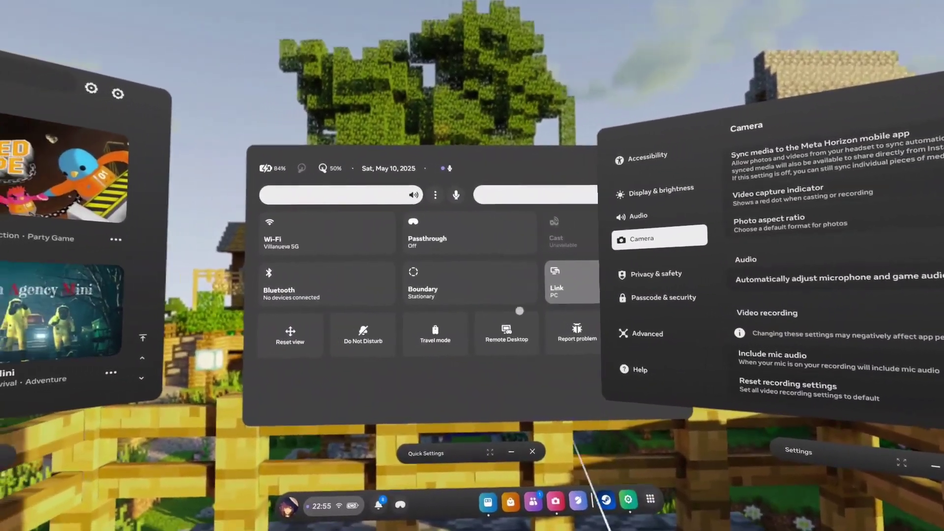
{"action": "left_click", "coordinate": [516, 287]}
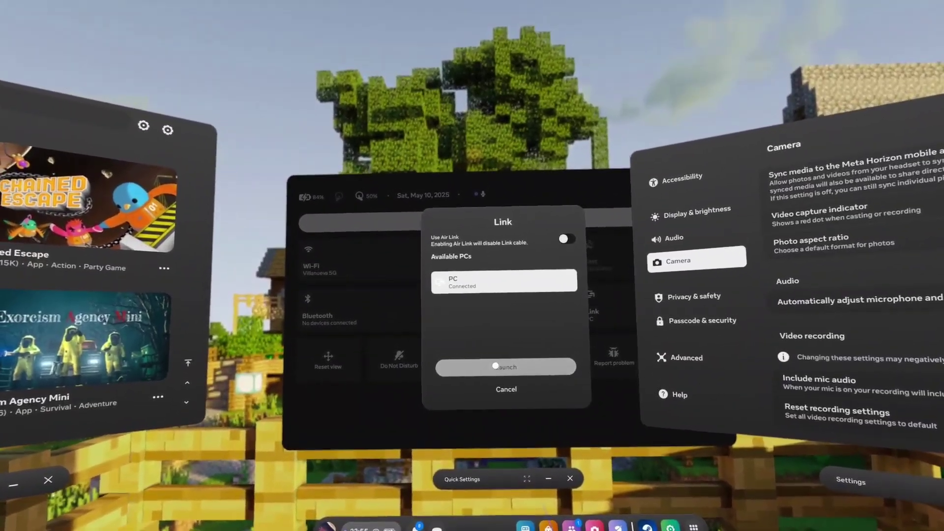
{"action": "left_click", "coordinate": [495, 366]}
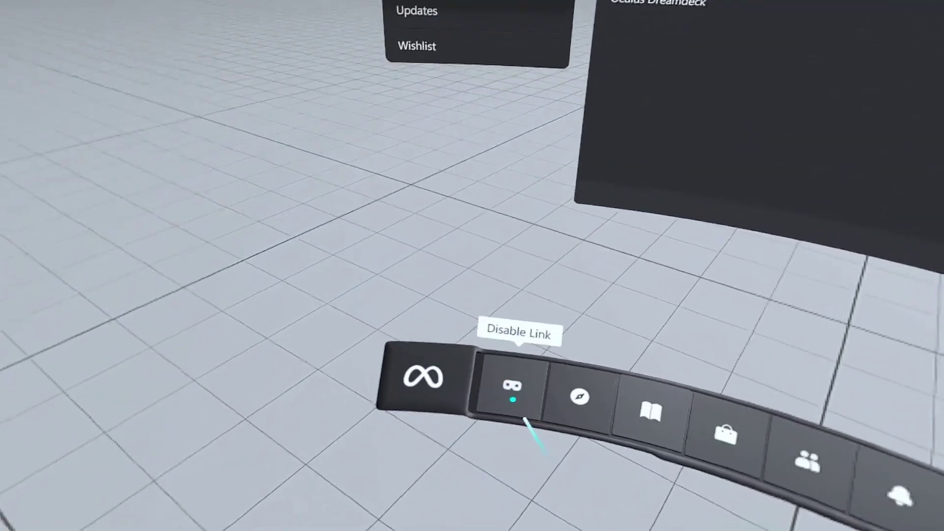
Look through the Disable Link, Explore, Library, Store, Social and Notifications sections of the Link dash
{"action": "left_click", "coordinate": [494, 391]}
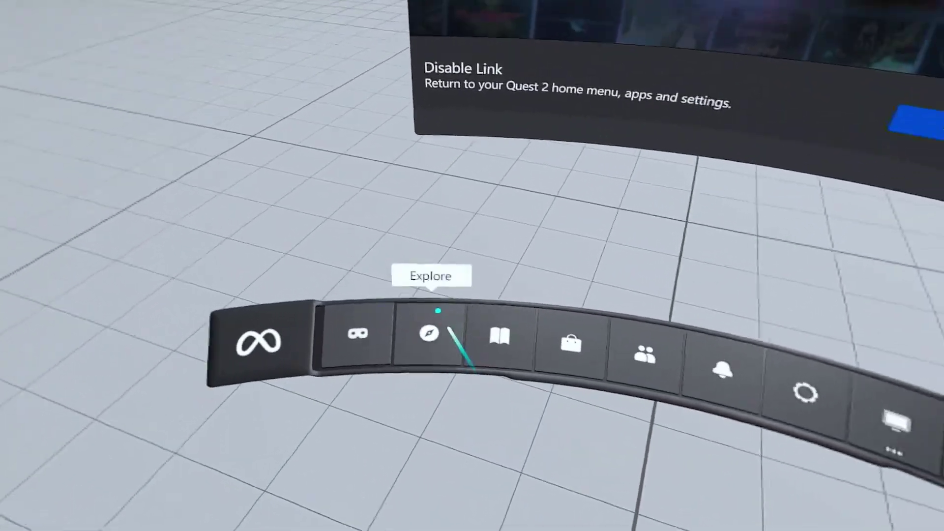
{"action": "scroll", "coordinate": [531, 362], "scroll_direction": "down", "scroll_amount": 4}
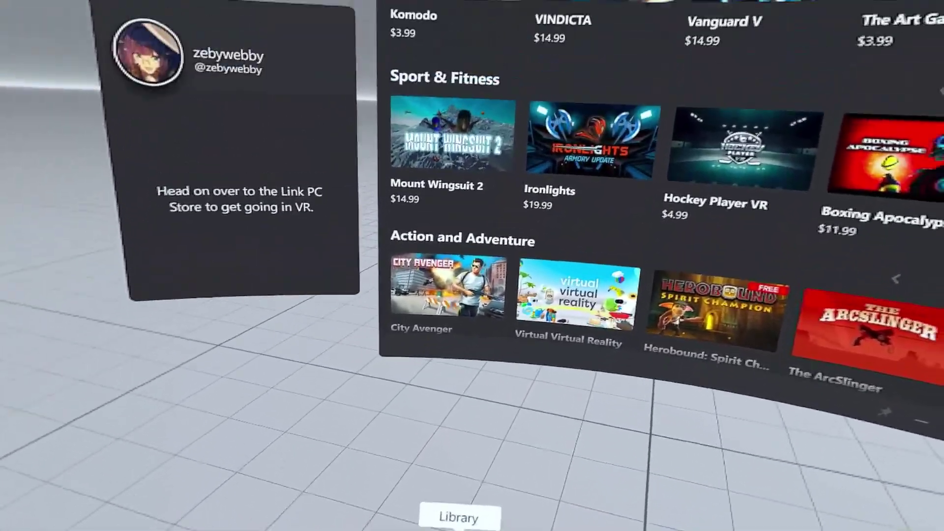
{"action": "left_click", "coordinate": [476, 388]}
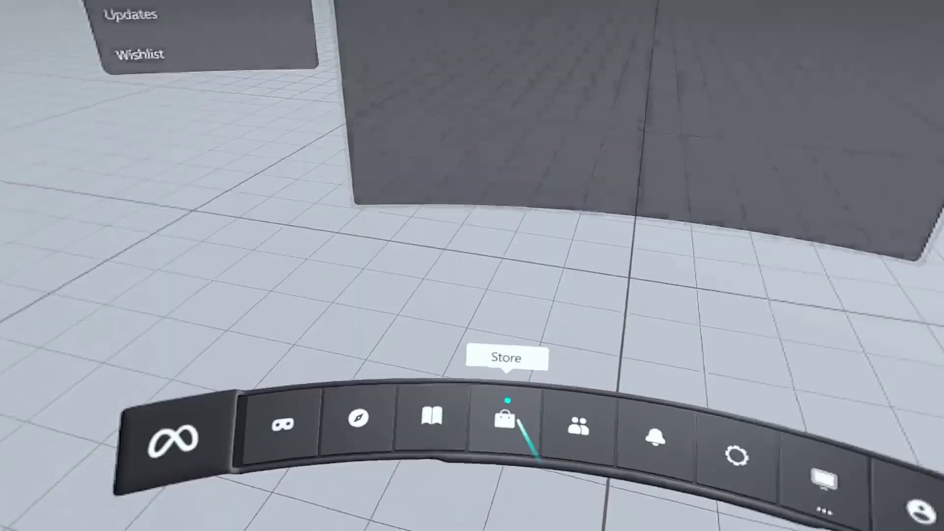
{"action": "left_click", "coordinate": [509, 373]}
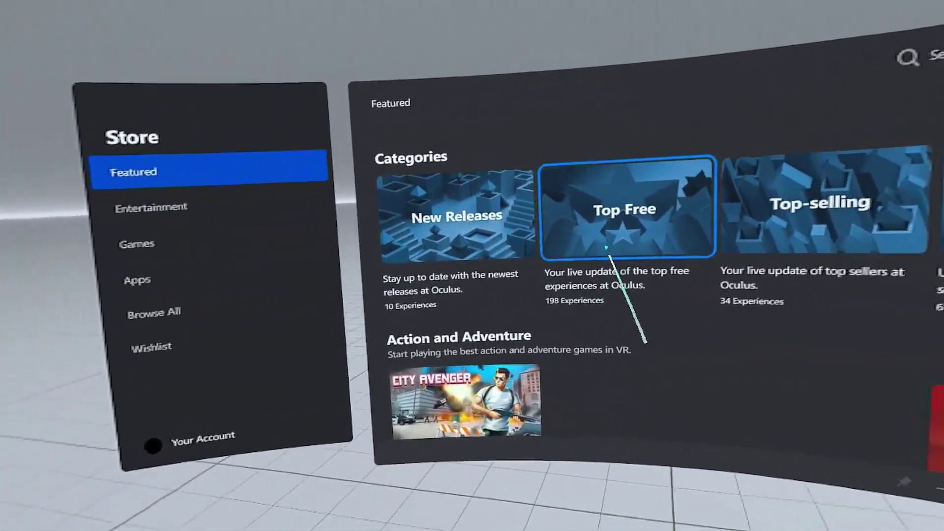
{"action": "scroll", "coordinate": [604, 305], "scroll_direction": "down", "scroll_amount": 3}
{"action": "scroll", "coordinate": [485, 298], "scroll_direction": "right", "scroll_amount": 2}
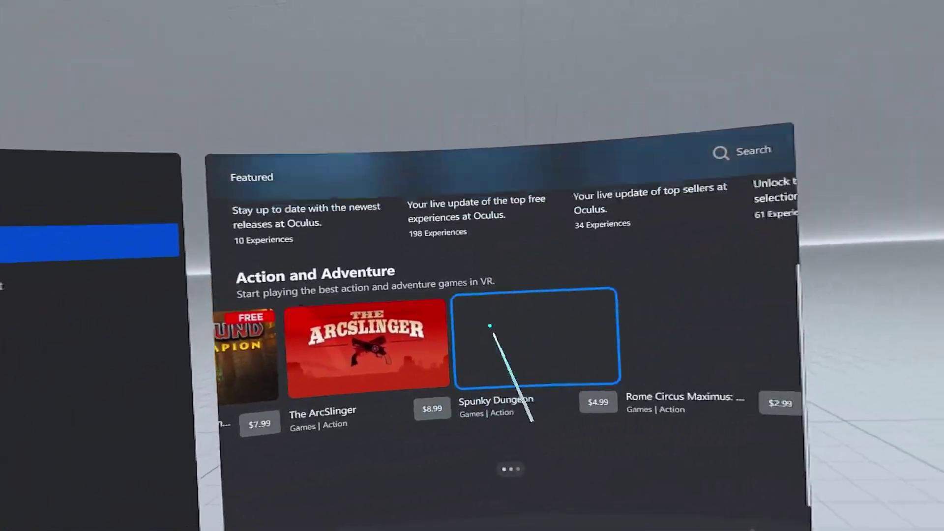
{"action": "scroll", "coordinate": [555, 303], "scroll_direction": "down", "scroll_amount": 1}
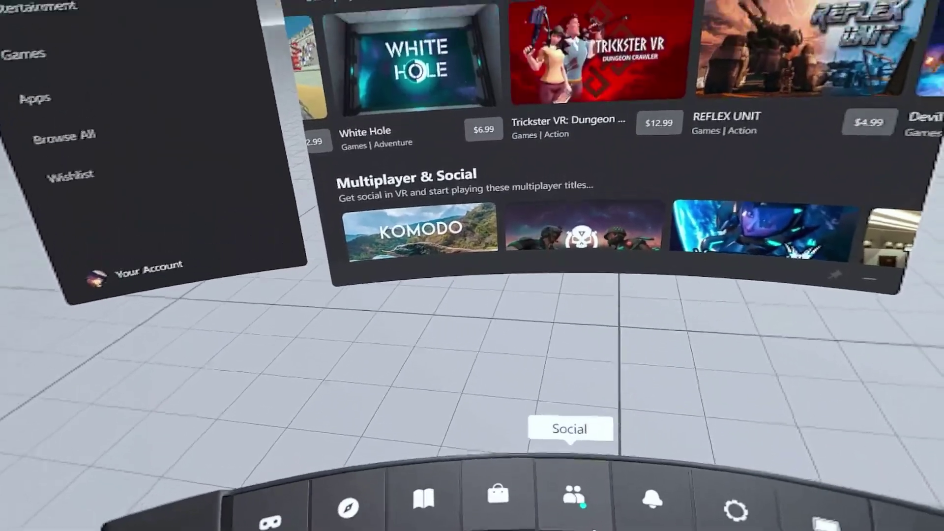
{"action": "left_click", "coordinate": [574, 501]}
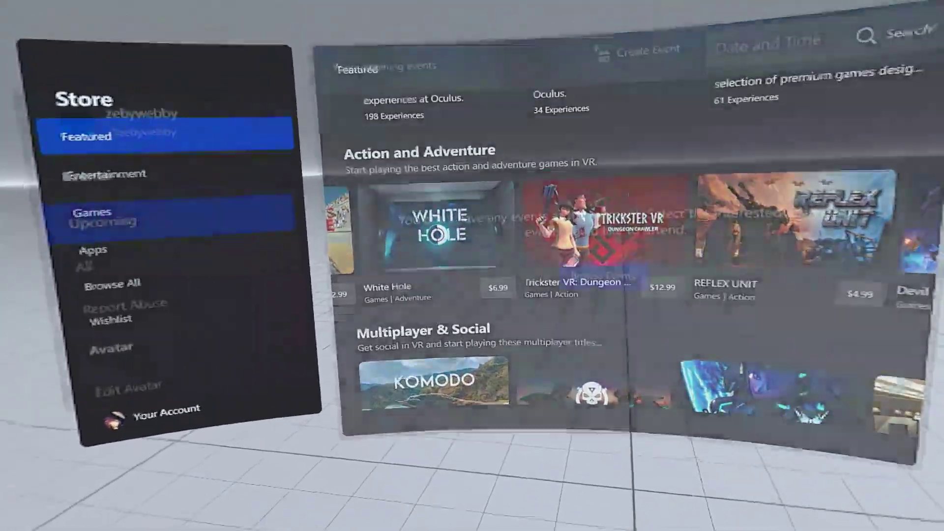
{"action": "left_click", "coordinate": [537, 373]}
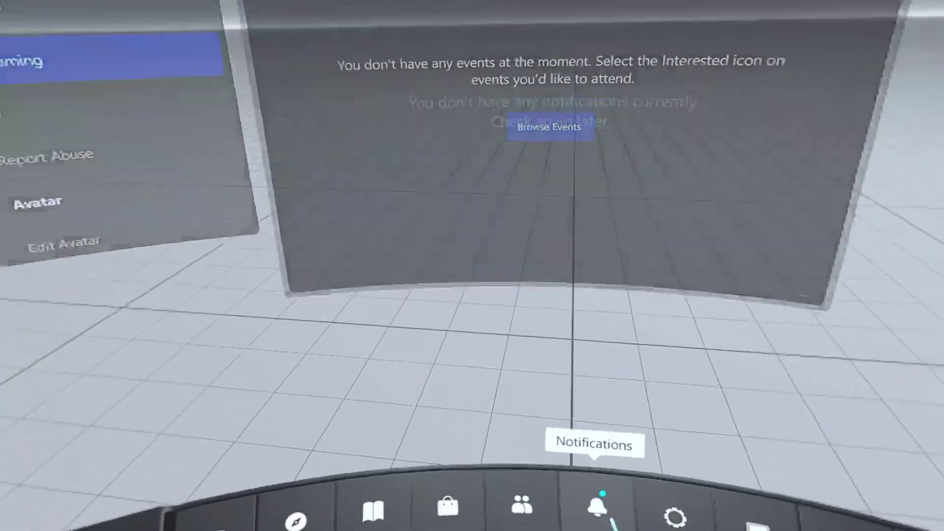
Open the Guardian page of the Link dash settings and try to adjust the Guardian boundary
{"action": "left_click", "coordinate": [630, 406]}
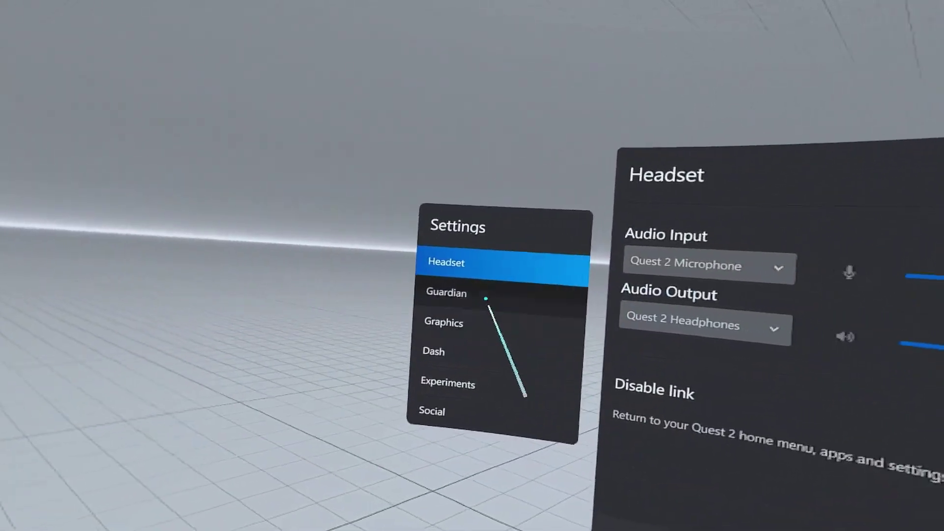
{"action": "left_click", "coordinate": [485, 298]}
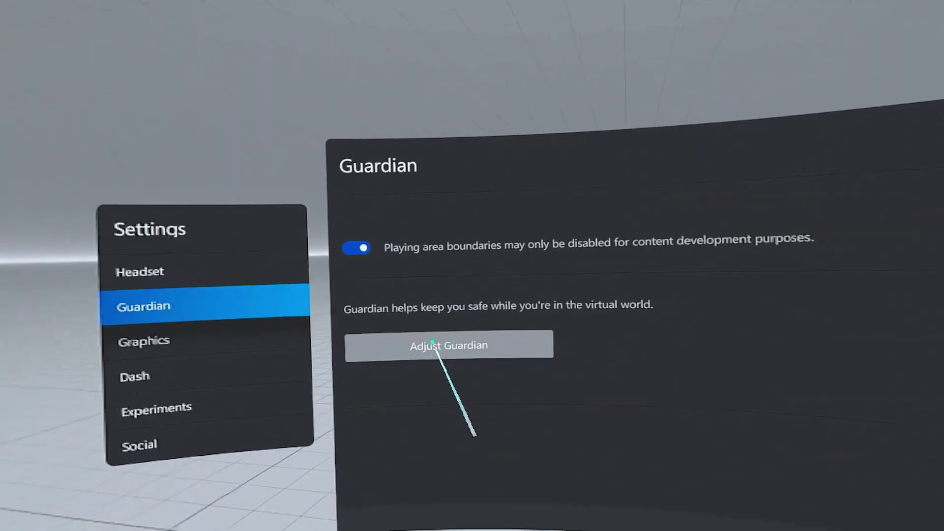
{"action": "left_click", "coordinate": [457, 357]}
{"action": "left_click", "coordinate": [461, 383]}
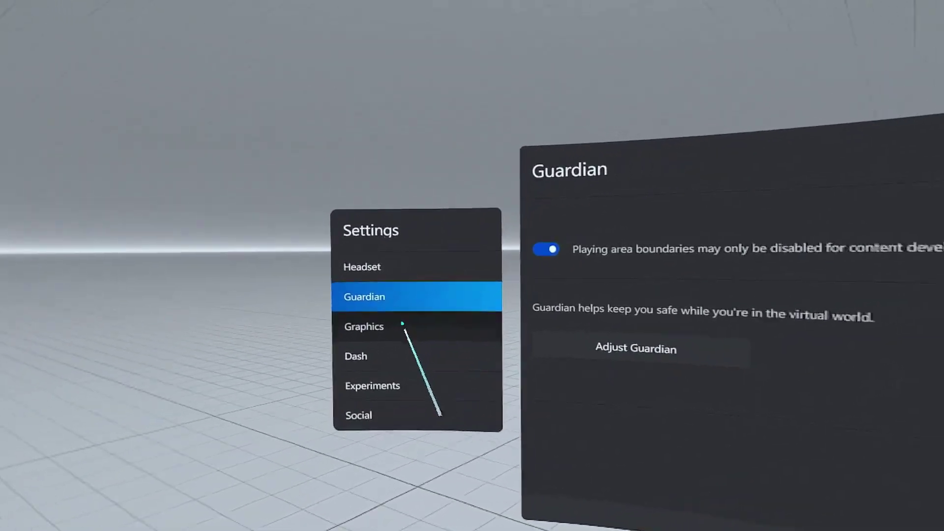
Review the Graphics, Dash, Experiments and Social pages of the Link dash settings
{"action": "left_click", "coordinate": [402, 324]}
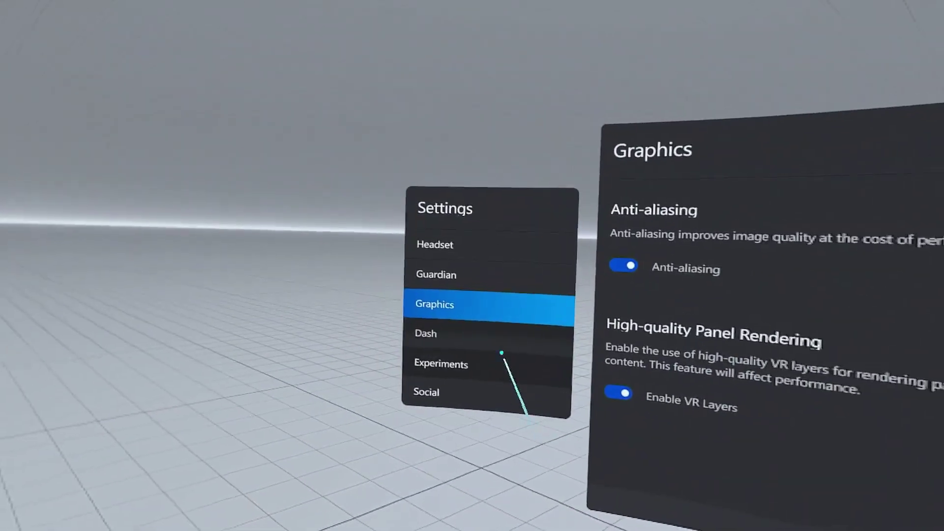
{"action": "left_click", "coordinate": [482, 335]}
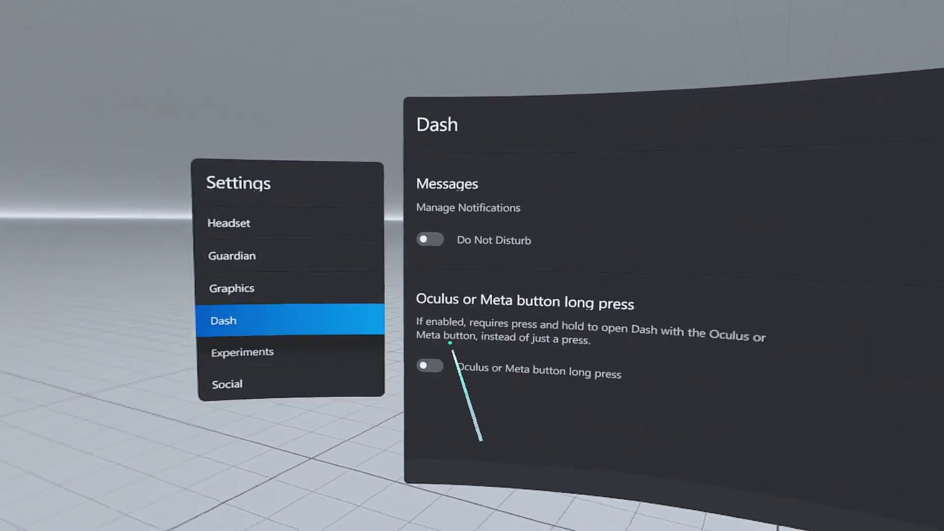
{"action": "left_click", "coordinate": [346, 376]}
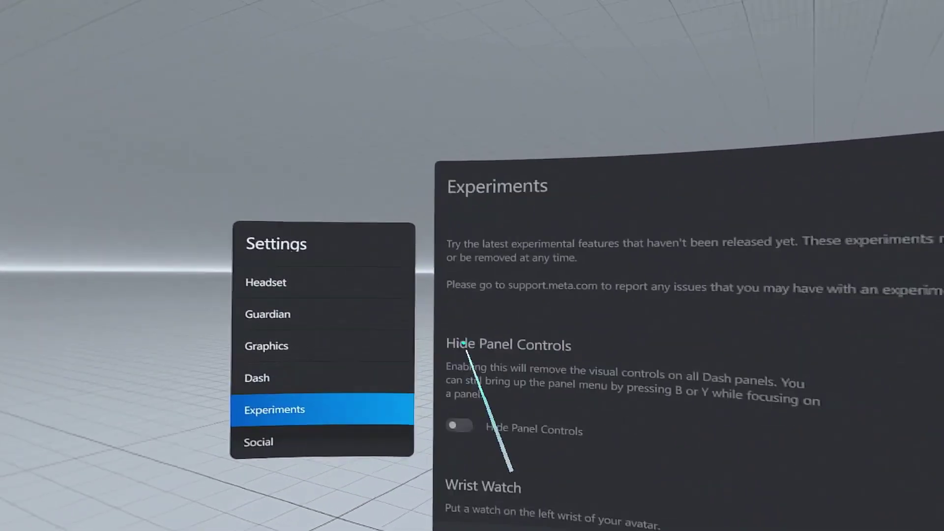
{"action": "scroll", "coordinate": [484, 320], "scroll_direction": "down", "scroll_amount": 1}
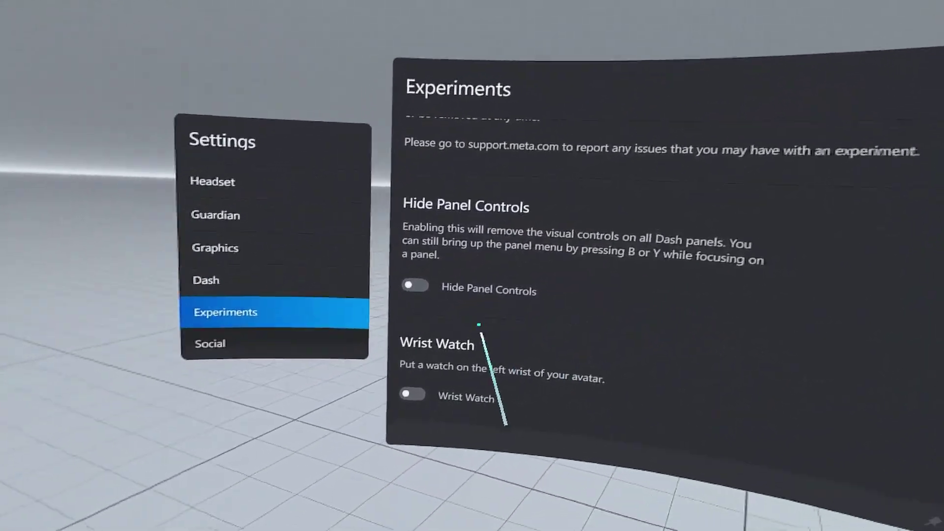
{"action": "scroll", "coordinate": [496, 326], "scroll_direction": "down", "scroll_amount": 2}
{"action": "scroll", "coordinate": [533, 337], "scroll_direction": "up", "scroll_amount": 2}
{"action": "left_click", "coordinate": [335, 324]}
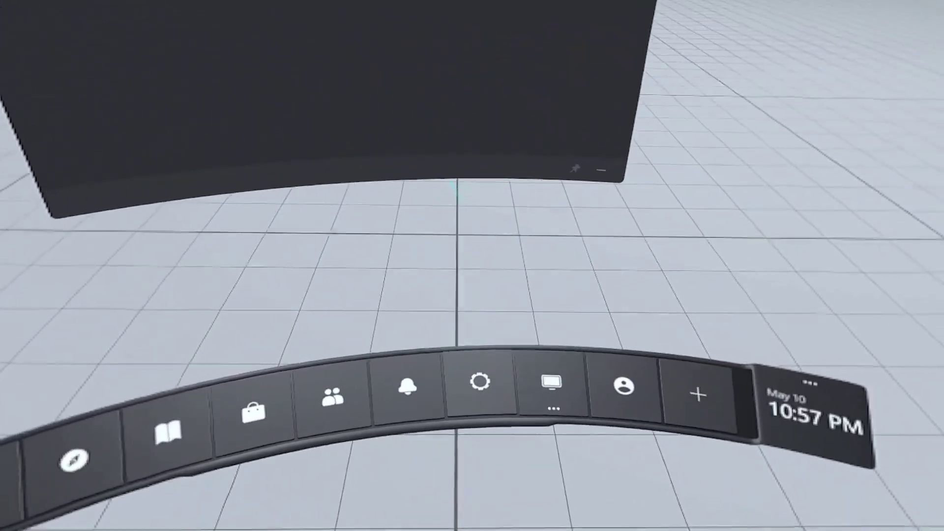
Show the PC desktop of Monitor 1 inside the Link environment
{"action": "left_click", "coordinate": [590, 435]}
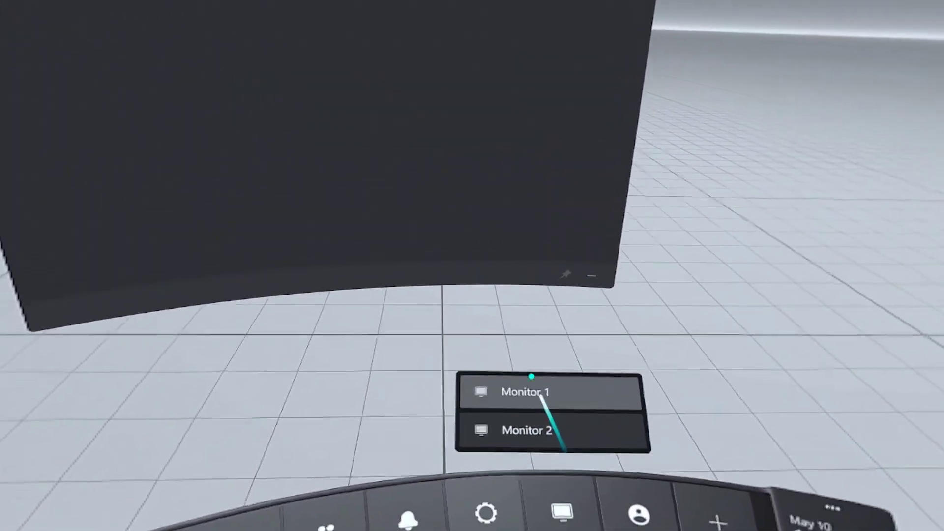
{"action": "left_click", "coordinate": [610, 298]}
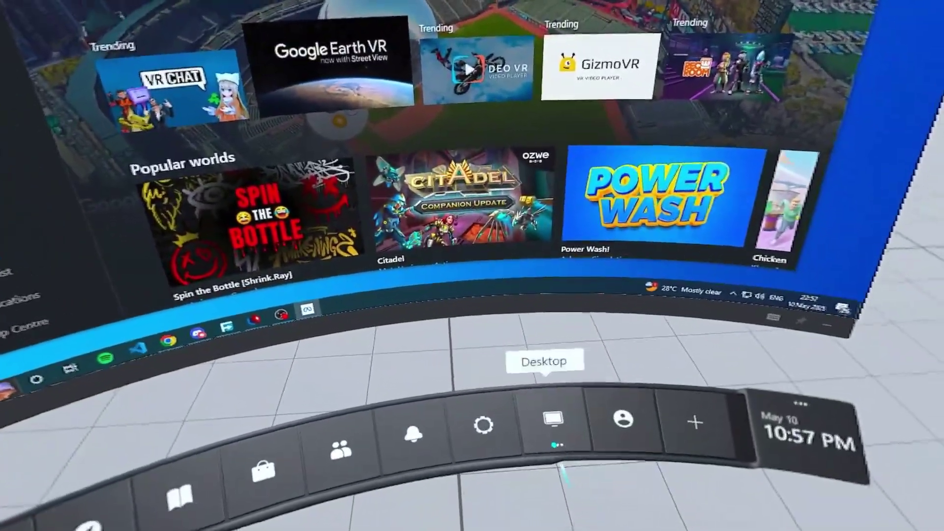
Switch the VR desktop view to Monitor 2 and back to Monitor 1
{"action": "left_click", "coordinate": [560, 437]}
{"action": "left_click", "coordinate": [369, 287]}
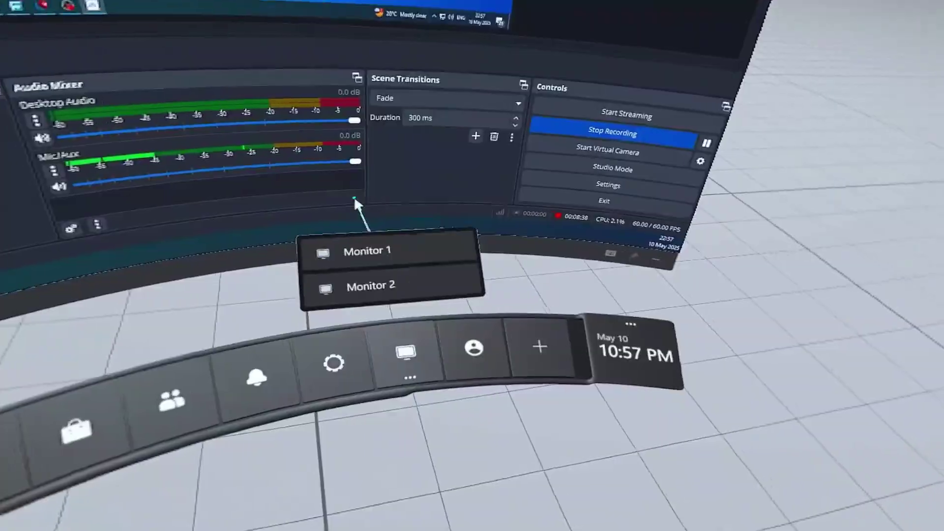
{"action": "left_click", "coordinate": [404, 257]}
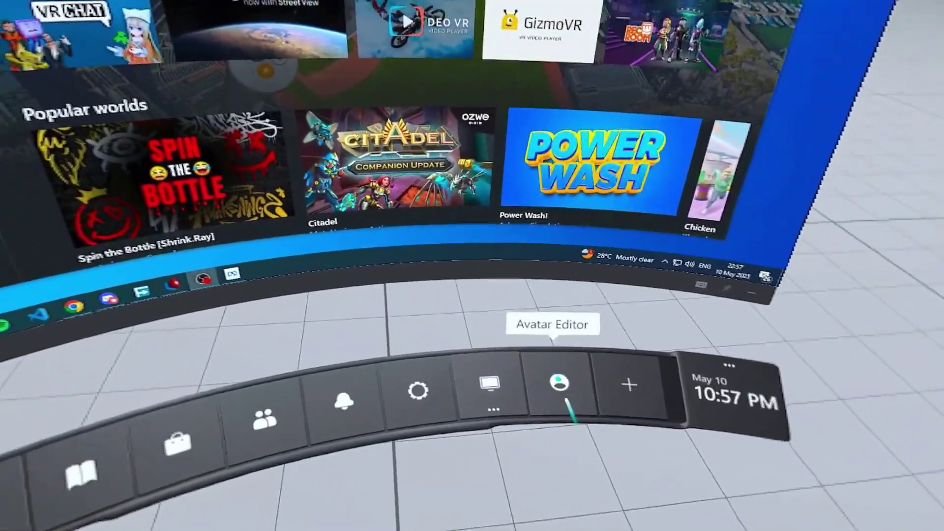
Open the Avatar Editor from the Link dash and dismiss its prompt
{"action": "left_click", "coordinate": [526, 350]}
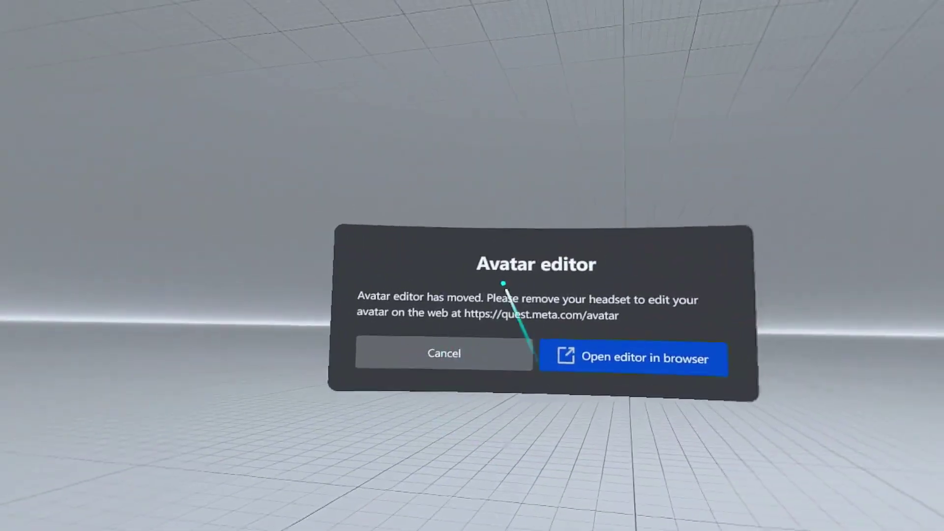
{"action": "left_click", "coordinate": [466, 324]}
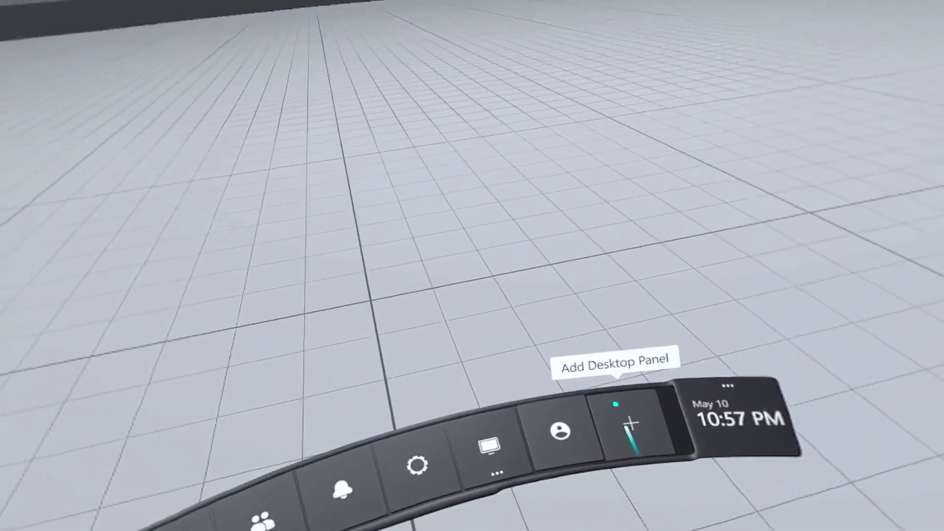
Add the Obs64 window as a desktop panel in VR and reposition it in the Link environment
{"action": "left_click", "coordinate": [593, 413]}
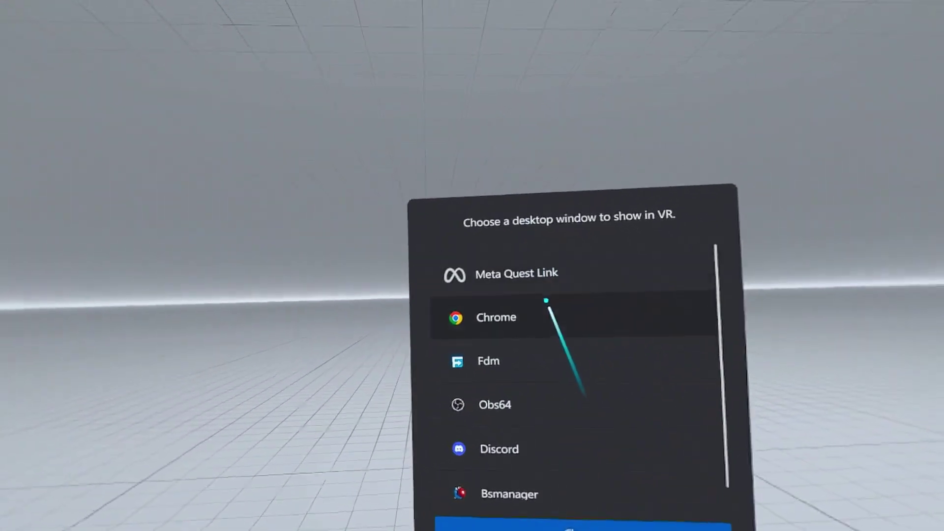
{"action": "scroll", "coordinate": [565, 345], "scroll_direction": "down", "scroll_amount": 2}
{"action": "scroll", "coordinate": [566, 344], "scroll_direction": "up", "scroll_amount": 2}
{"action": "left_click", "coordinate": [540, 379]}
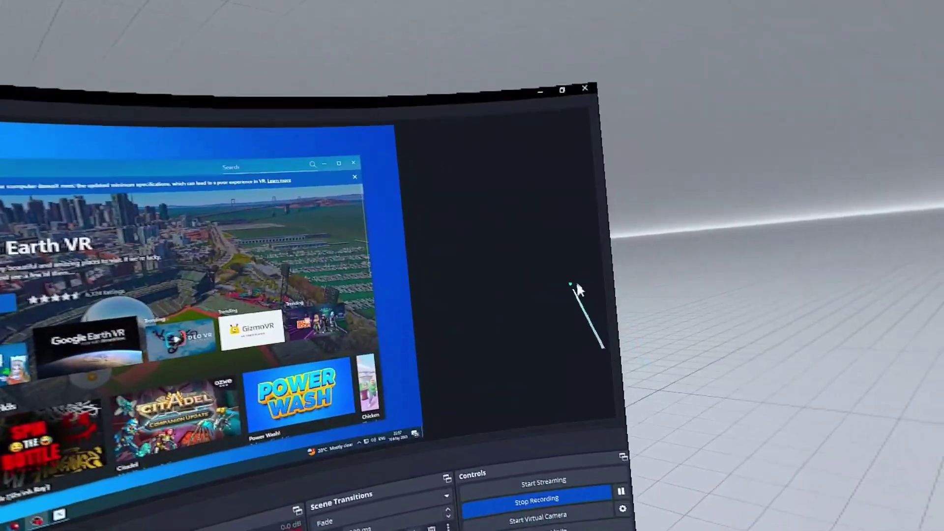
{"action": "left_click_drag", "start_coordinate": [577, 283], "coordinate": [668, 284]}
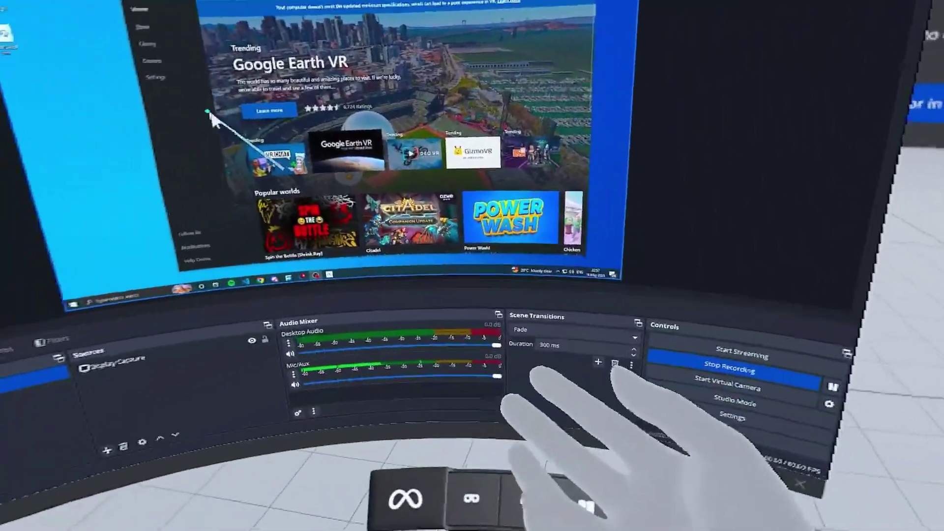
{"action": "left_click_drag", "start_coordinate": [469, 217], "coordinate": [502, 345]}
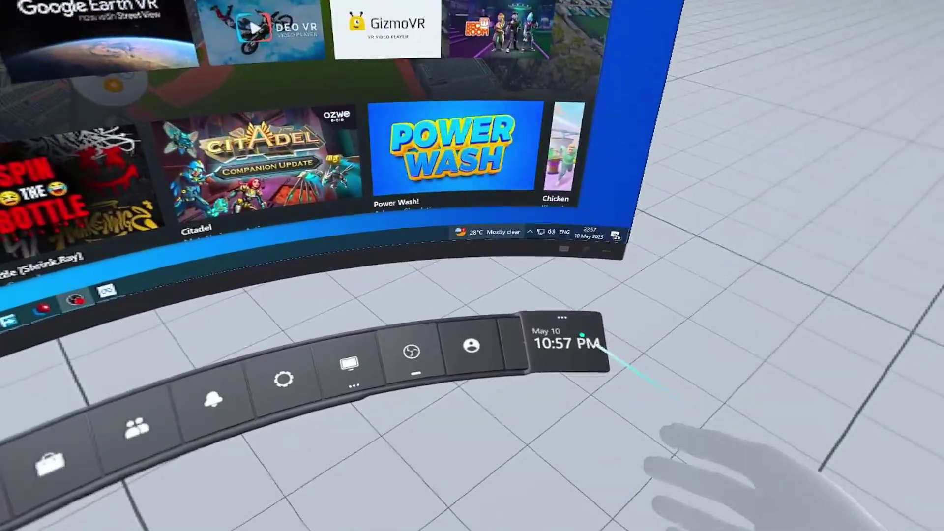
Check the headset and controller batteries and the microphone and speaker volumes in the dash's quick controls
{"action": "left_click", "coordinate": [581, 335]}
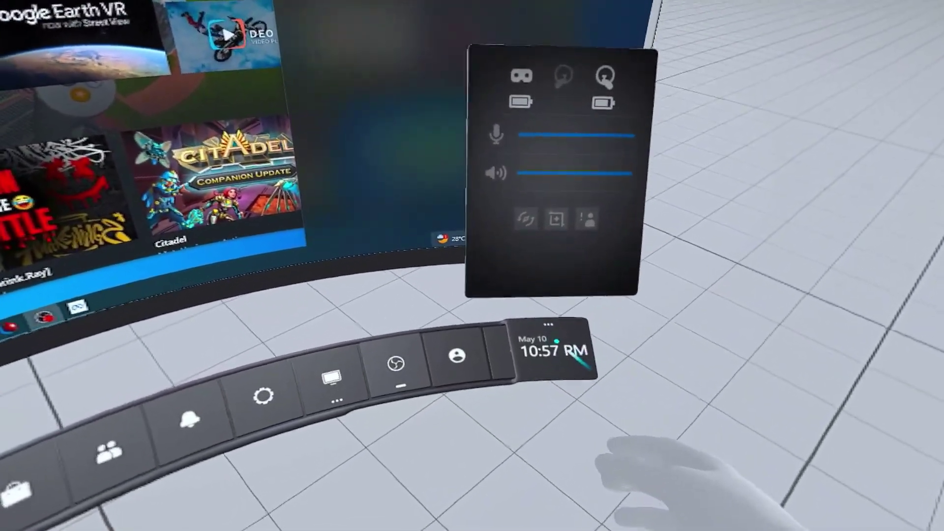
{"action": "mouse_move", "coordinate": [445, 241]}
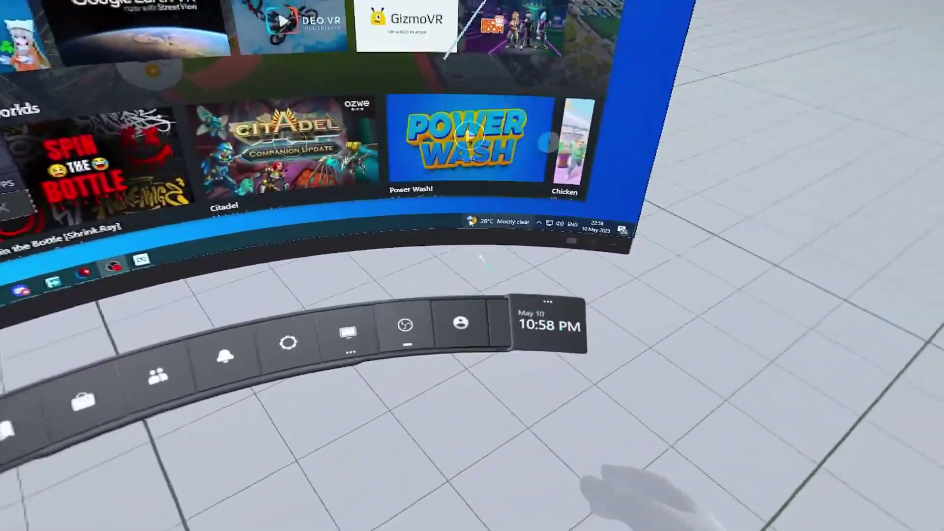
{"action": "mouse_move", "coordinate": [529, 367]}
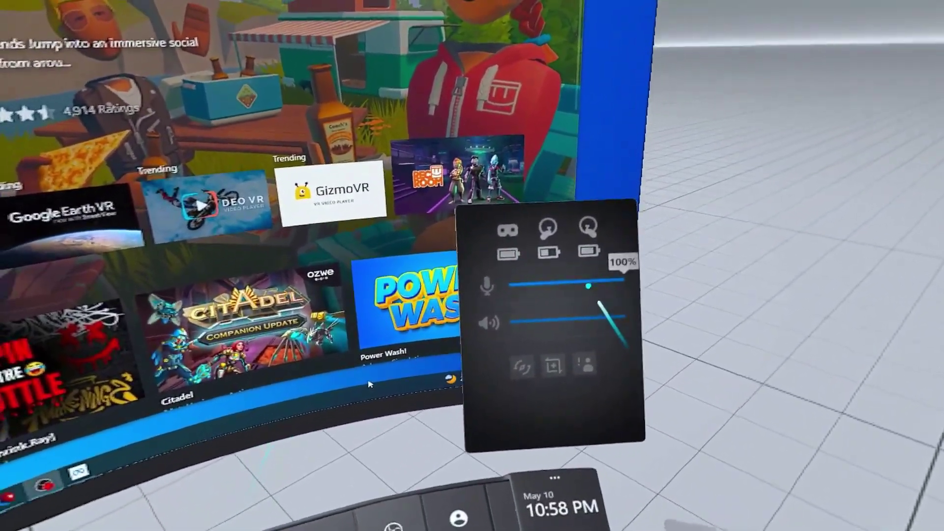
{"action": "left_click", "coordinate": [449, 377]}
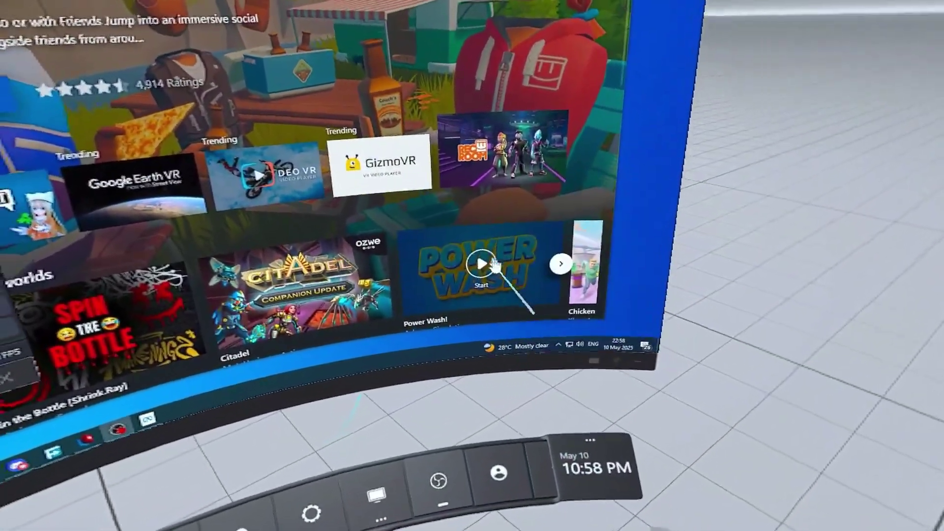
Reset the VR view and take a screenshot of the Link environment
{"action": "mouse_move", "coordinate": [593, 460]}
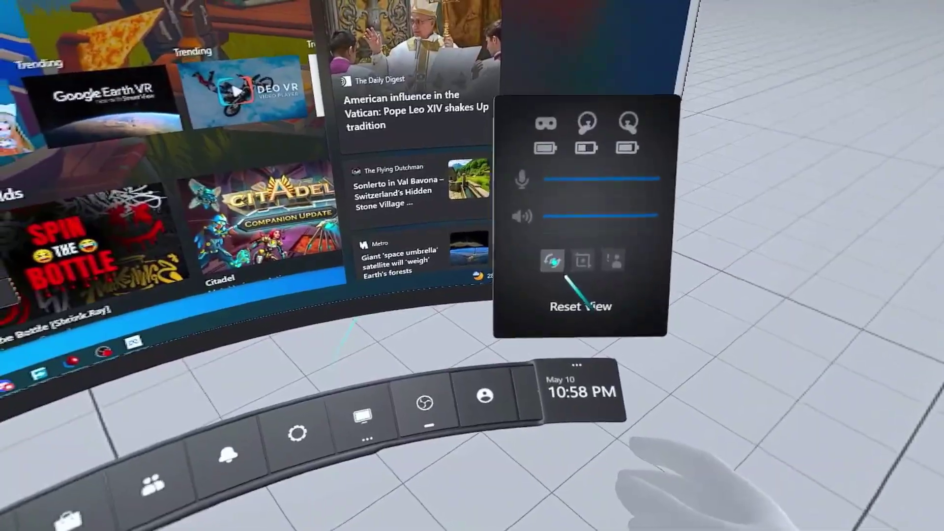
{"action": "left_click", "coordinate": [556, 268]}
{"action": "mouse_move", "coordinate": [588, 415]}
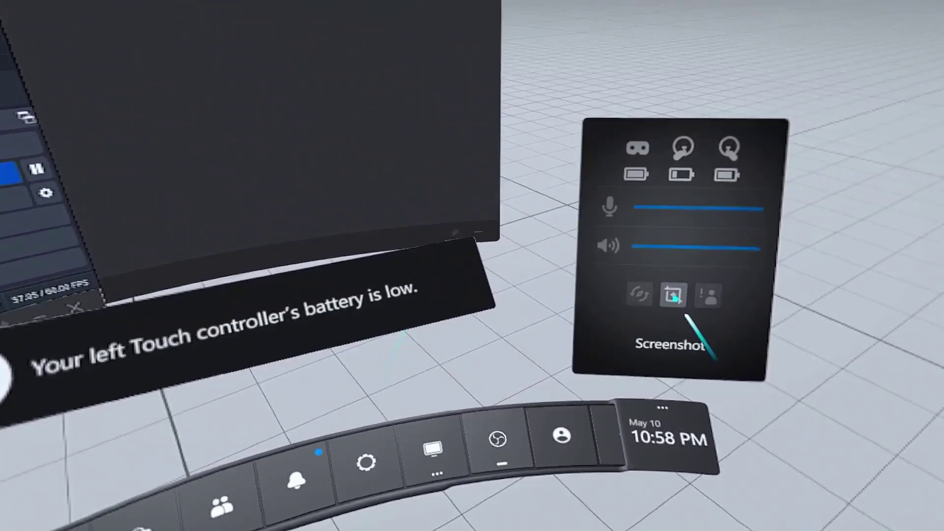
{"action": "left_click", "coordinate": [673, 295]}
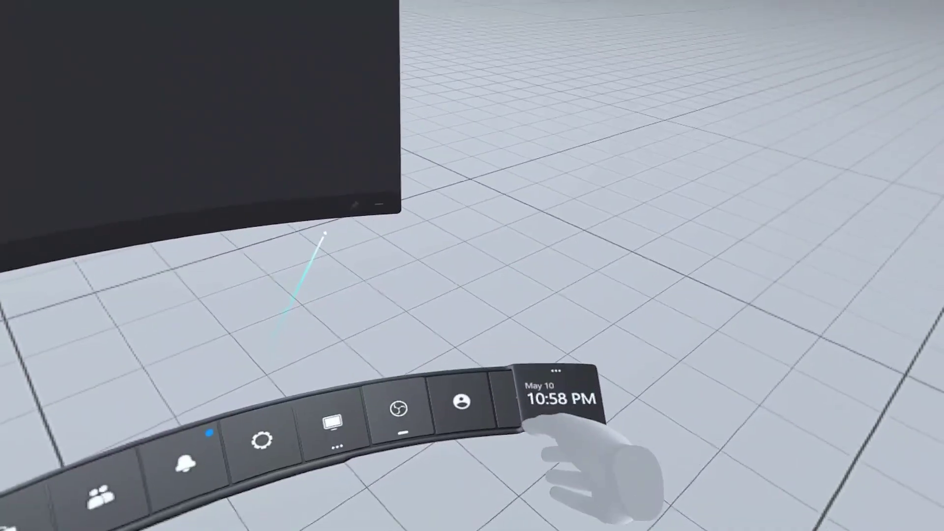
Open the safety report prompt that offers a video recording of the problem
{"action": "mouse_move", "coordinate": [561, 396]}
{"action": "left_click", "coordinate": [589, 281]}
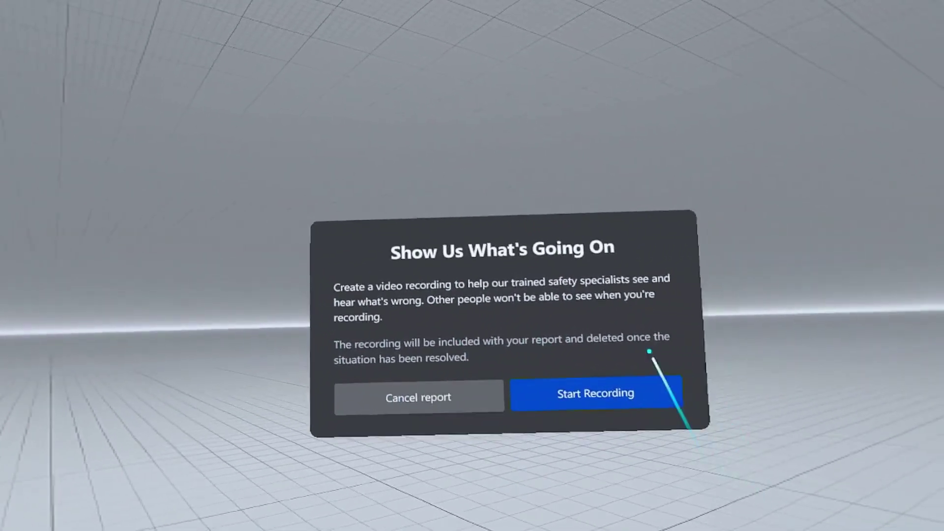
{"action": "left_click", "coordinate": [639, 386]}
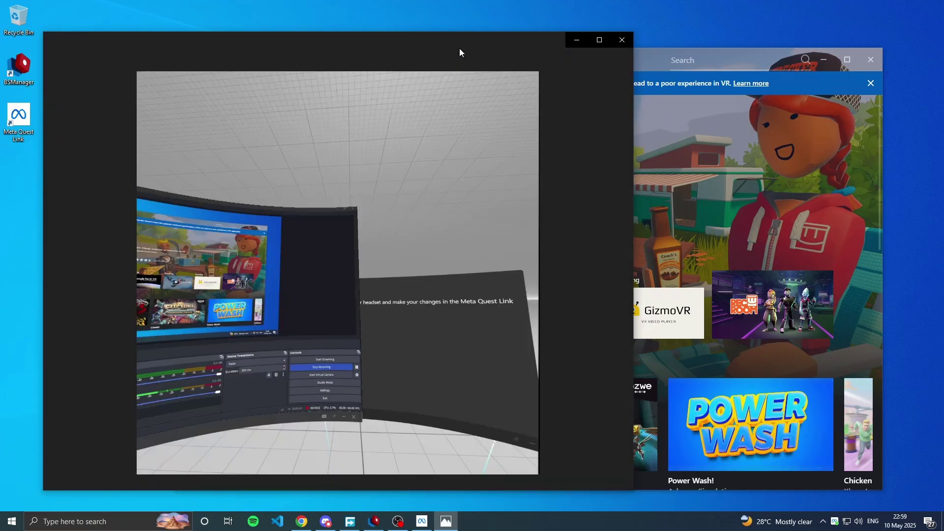
View the captured VR screenshot full screen, and close both the photo viewer and the Meta Quest Link window
{"action": "double_click", "coordinate": [460, 46]}
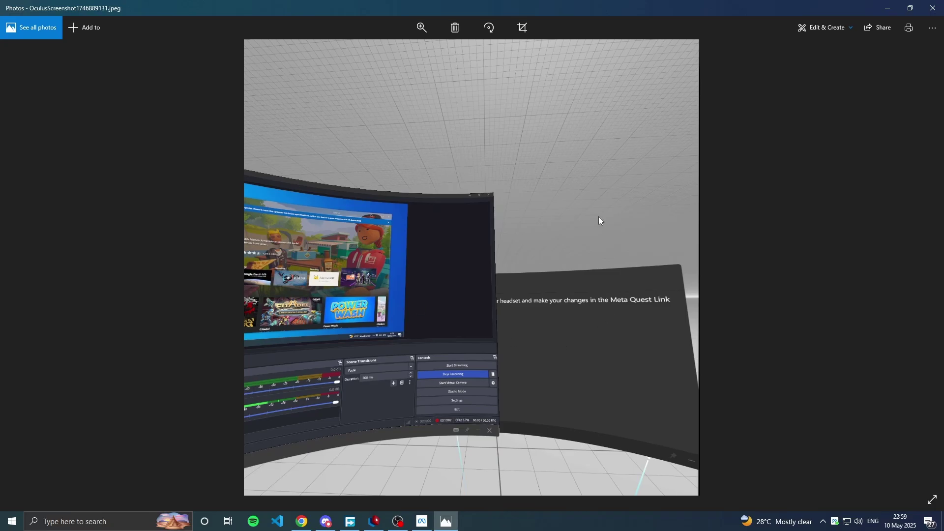
{"action": "scroll", "coordinate": [469, 201], "scroll_direction": "up", "scroll_amount": 1}
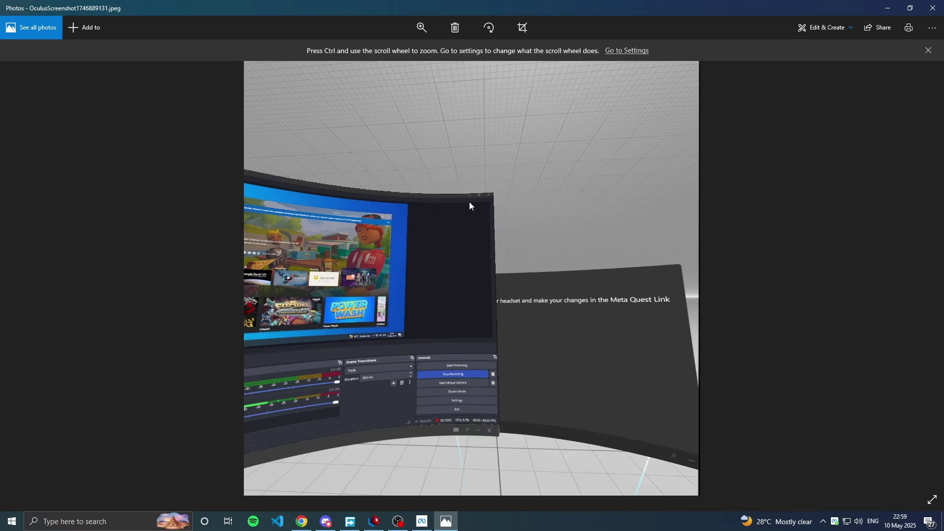
{"action": "left_click", "coordinate": [932, 8]}
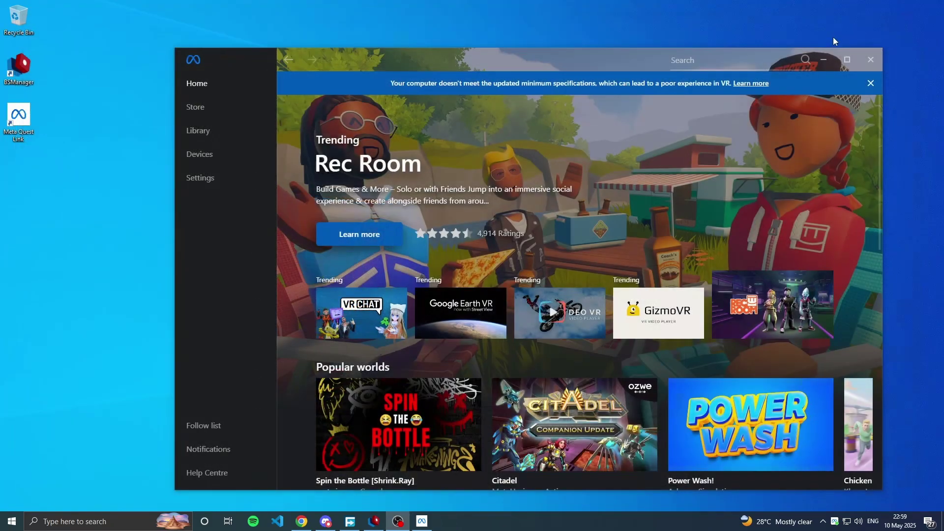
{"action": "left_click", "coordinate": [869, 60]}
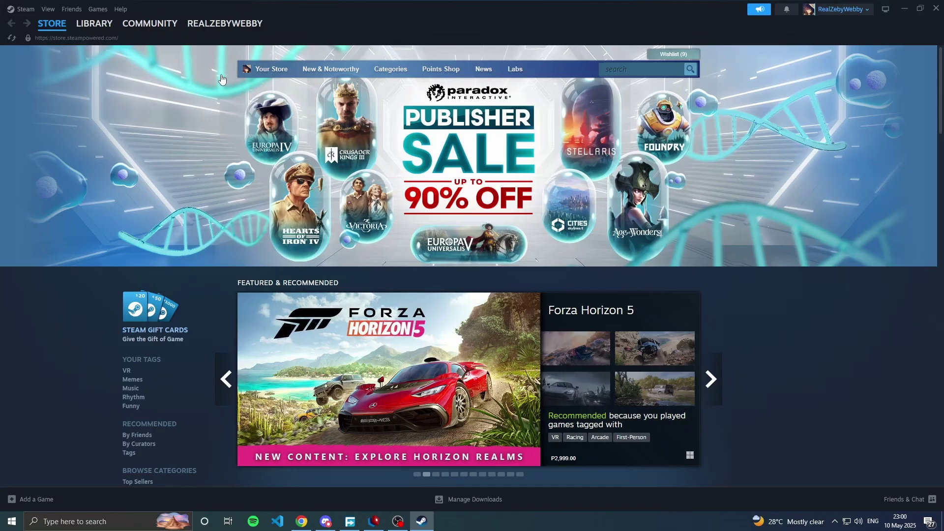
Switch to Steam, search the store for steamvr and open the SteamVR page
{"action": "left_click", "coordinate": [99, 29]}
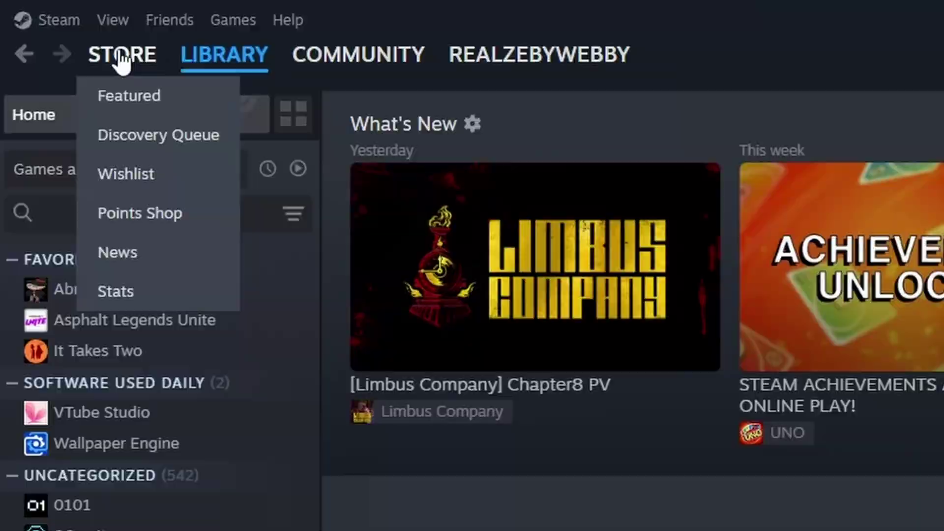
{"action": "left_click", "coordinate": [50, 23]}
{"action": "left_click", "coordinate": [621, 68]}
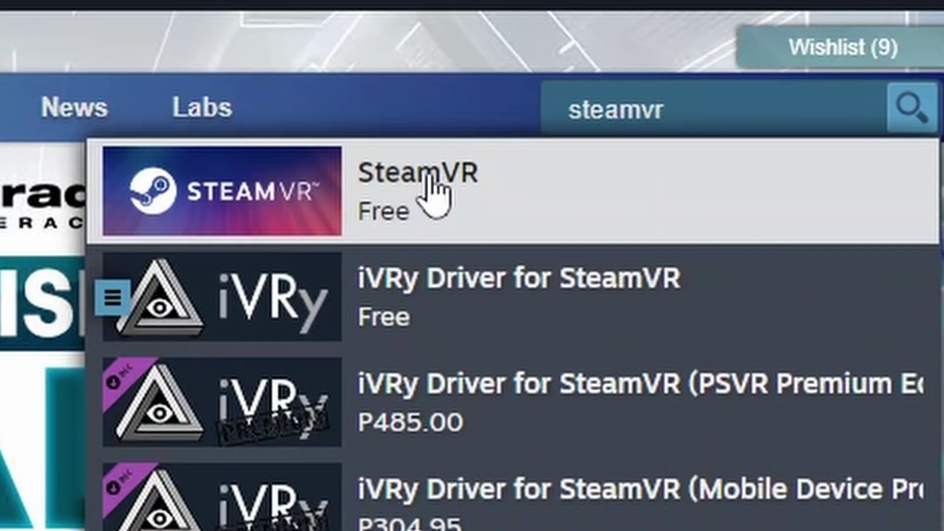
{"action": "left_click", "coordinate": [430, 189]}
Install SteamVR from its store page with both the desktop and start menu shortcuts
{"action": "scroll", "coordinate": [337, 249], "scroll_direction": "down", "scroll_amount": 5}
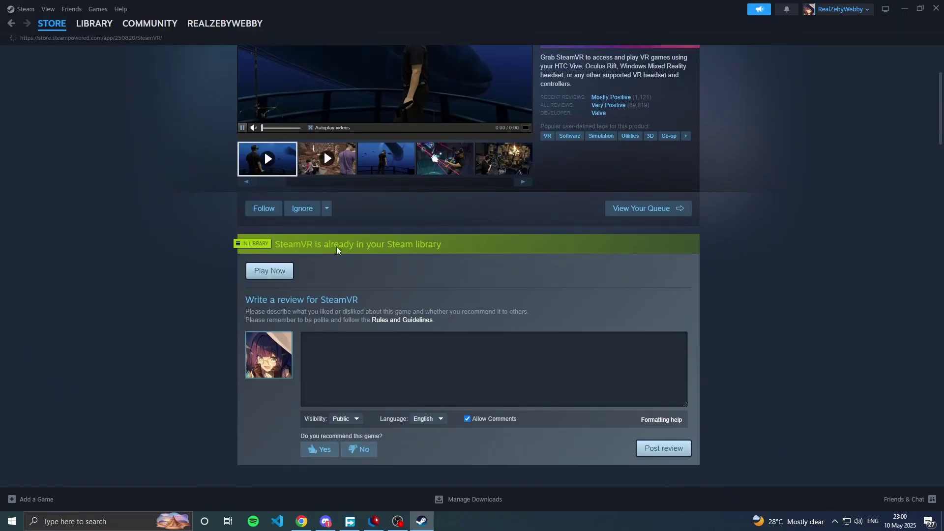
{"action": "scroll", "coordinate": [336, 250], "scroll_direction": "down", "scroll_amount": 5}
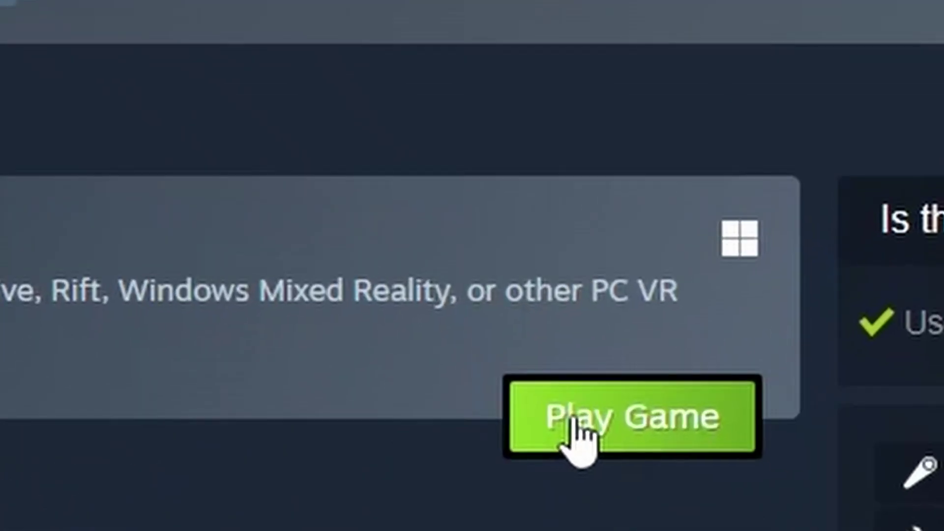
{"action": "left_click", "coordinate": [575, 423]}
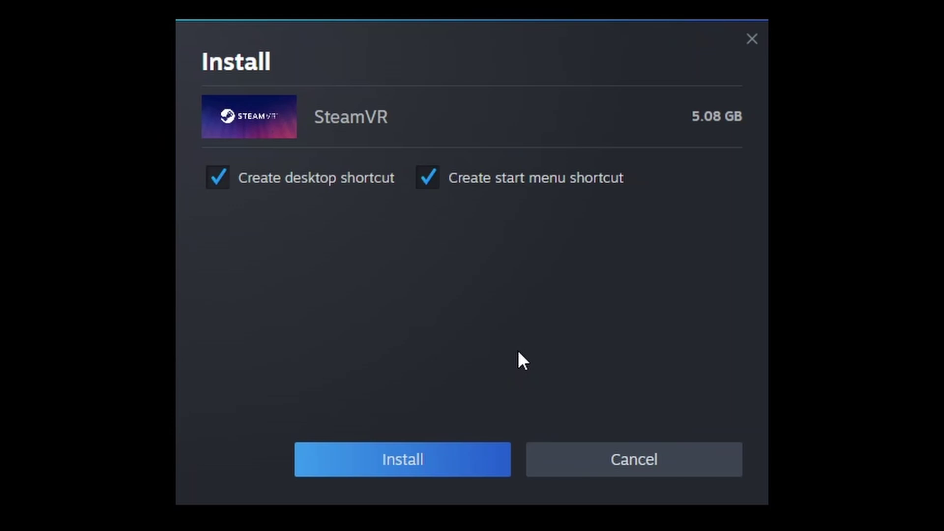
{"action": "left_click", "coordinate": [424, 453]}
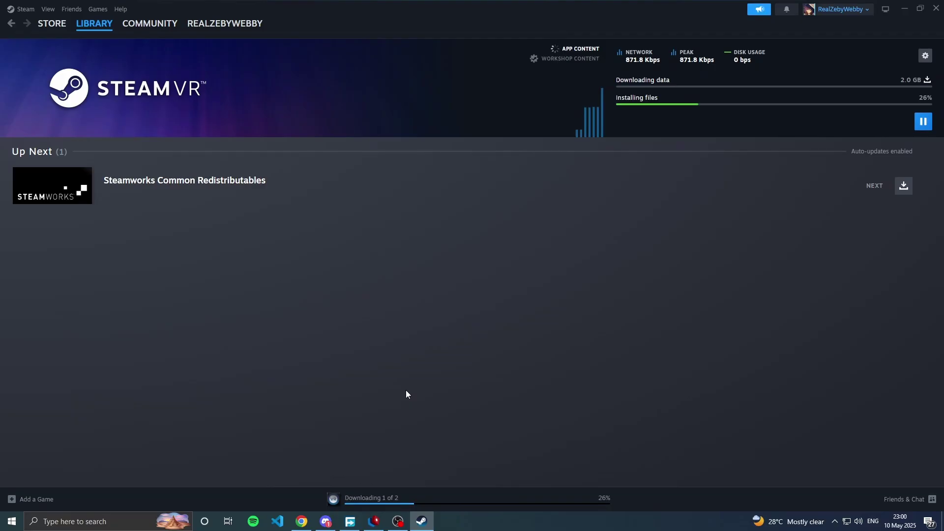
{"action": "mouse_move", "coordinate": [95, 23]}
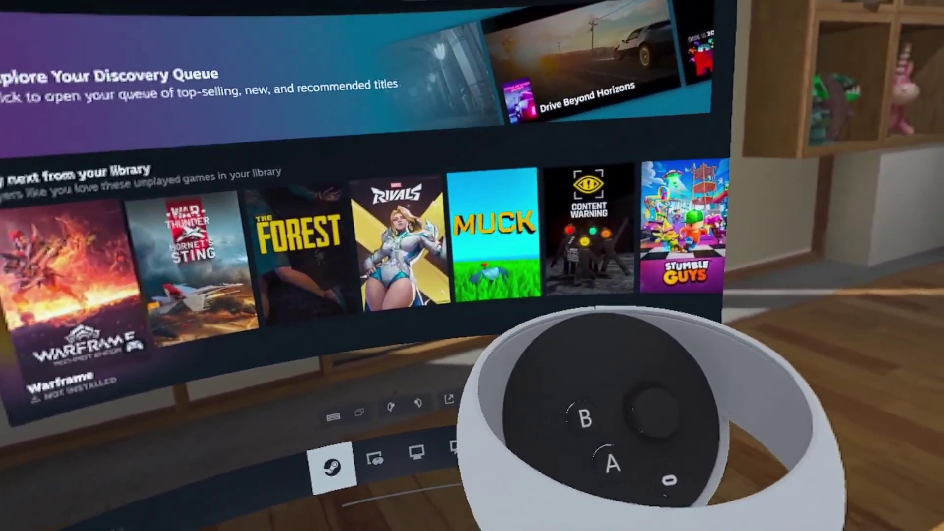
Quit the running SteamVR app from the Meta overlay and disable Link from the Link dash
{"action": "key", "text": "super"}
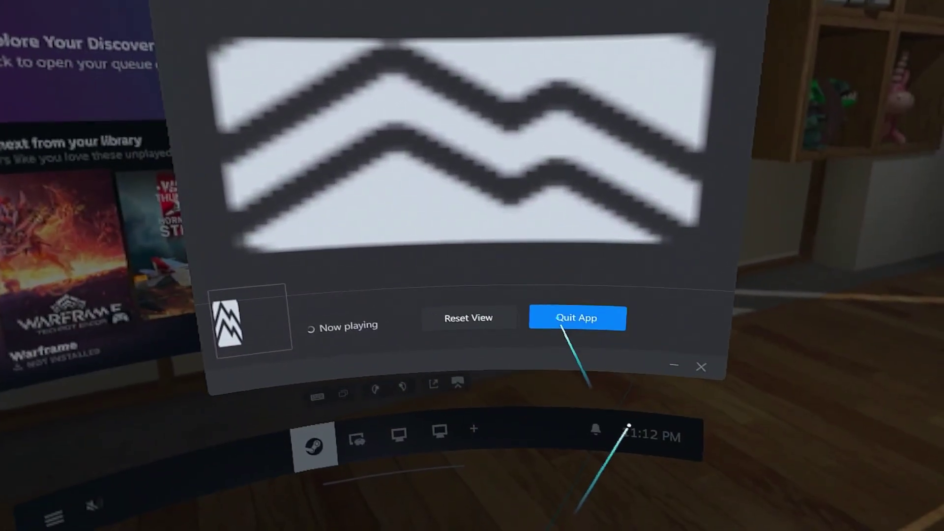
{"action": "left_click", "coordinate": [562, 319]}
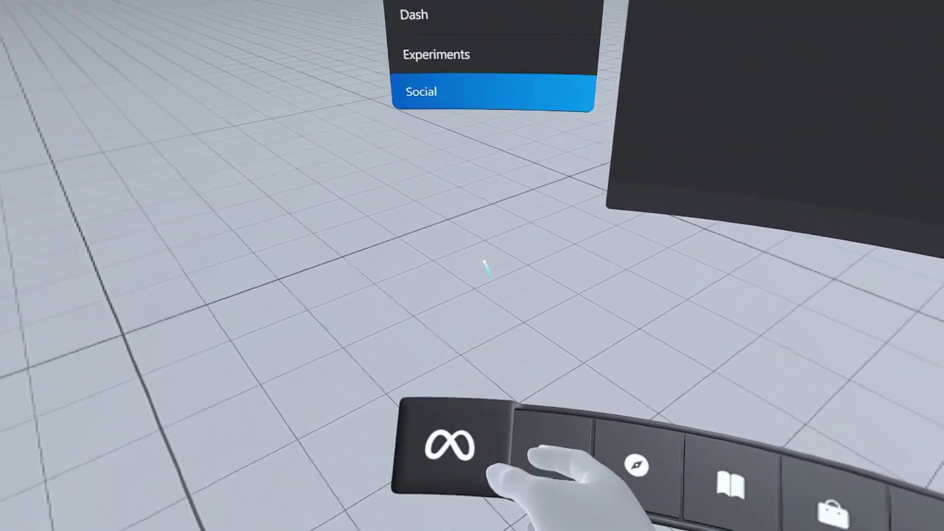
{"action": "left_click", "coordinate": [512, 393]}
{"action": "left_click", "coordinate": [567, 381]}
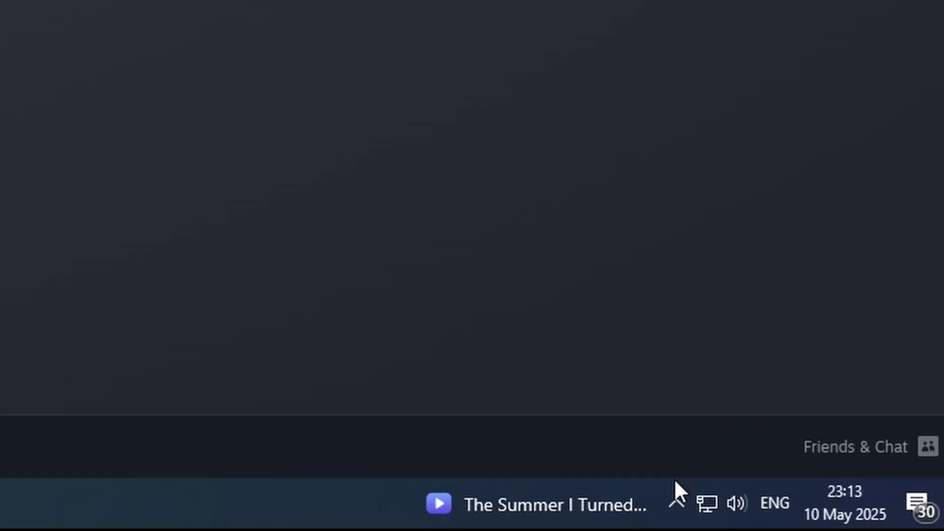
Open the Meta Quest Link Devices page from its background icon and show the Meta Quest 2 headset's details
{"action": "left_click", "coordinate": [834, 520]}
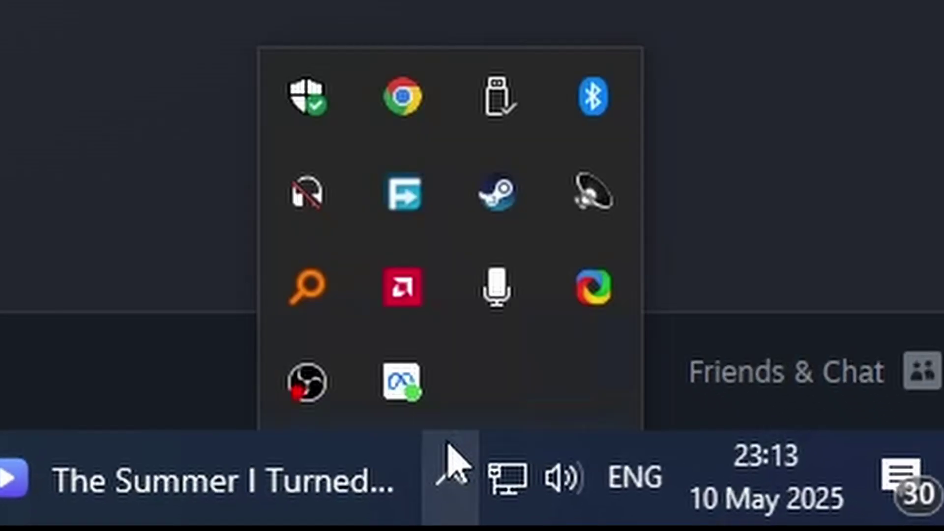
{"action": "right_click", "coordinate": [417, 410]}
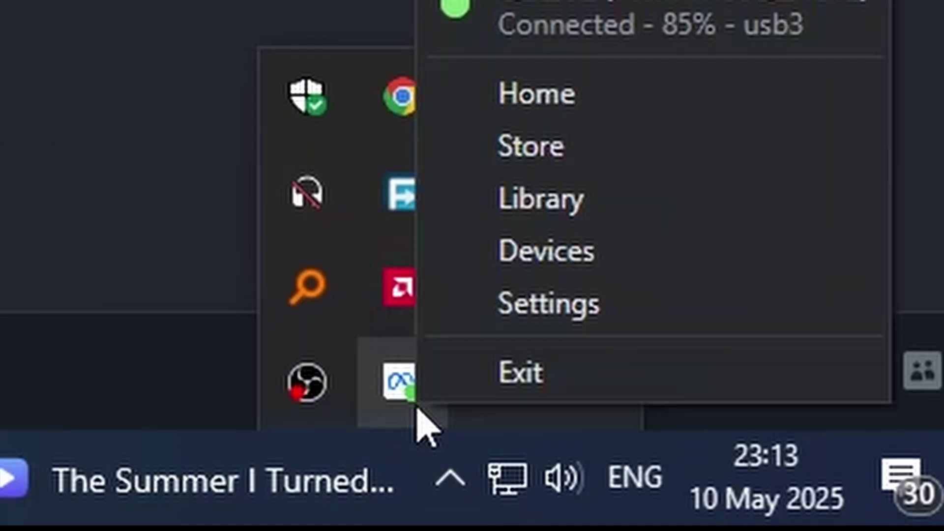
{"action": "left_click", "coordinate": [497, 268]}
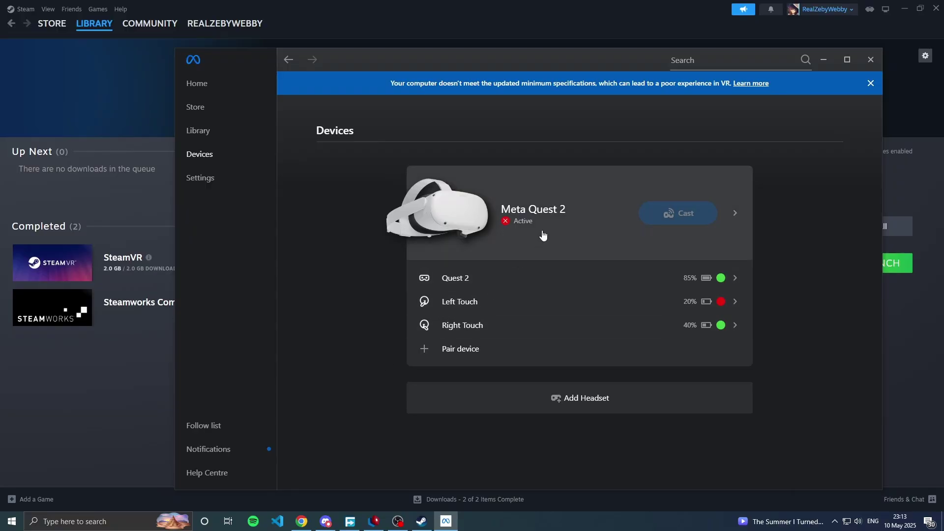
{"action": "left_click", "coordinate": [736, 217]}
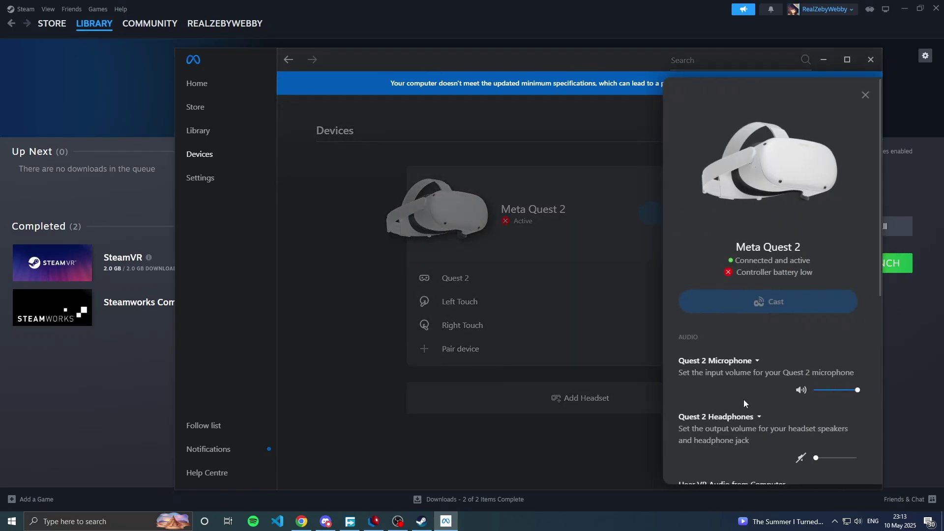
Remove the Meta Quest 2 devices from the Devices list and confirm the removal
{"action": "scroll", "coordinate": [743, 400], "scroll_direction": "down", "scroll_amount": 5}
{"action": "left_click", "coordinate": [562, 223]}
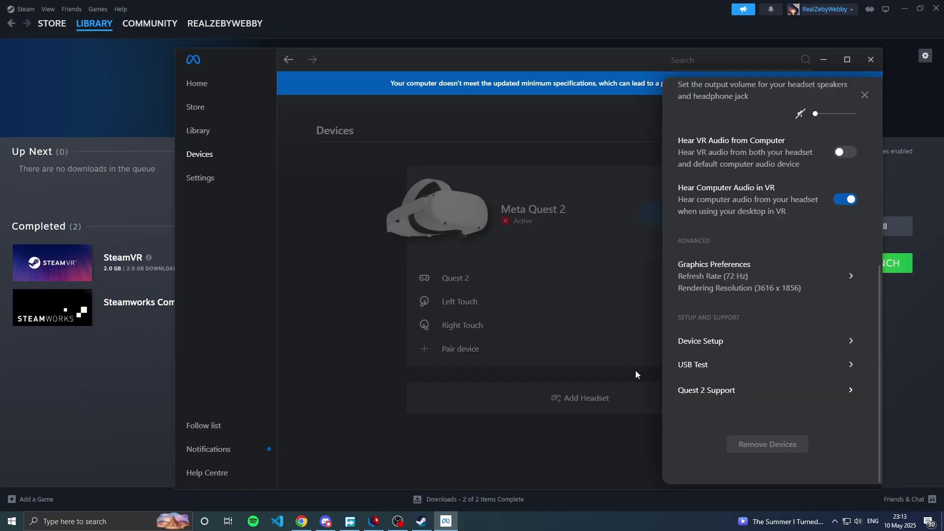
{"action": "left_click", "coordinate": [636, 371]}
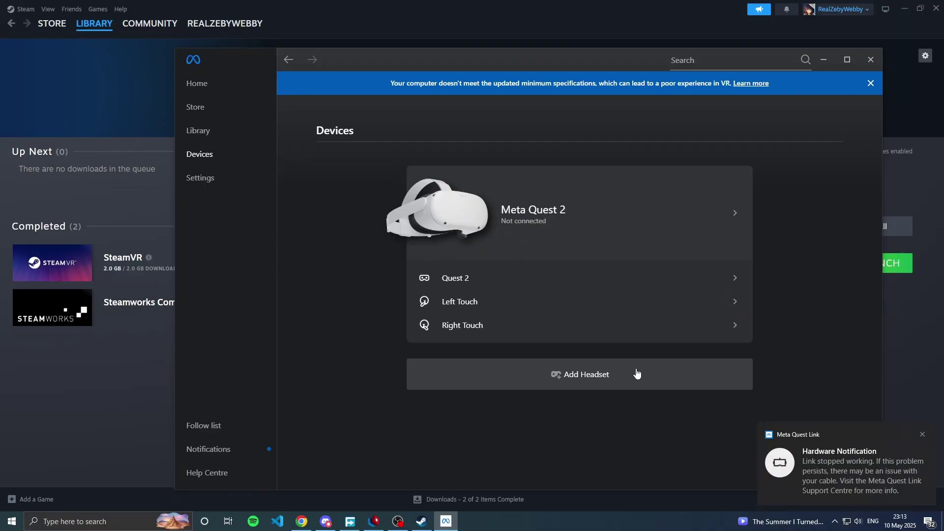
{"action": "left_click", "coordinate": [657, 241]}
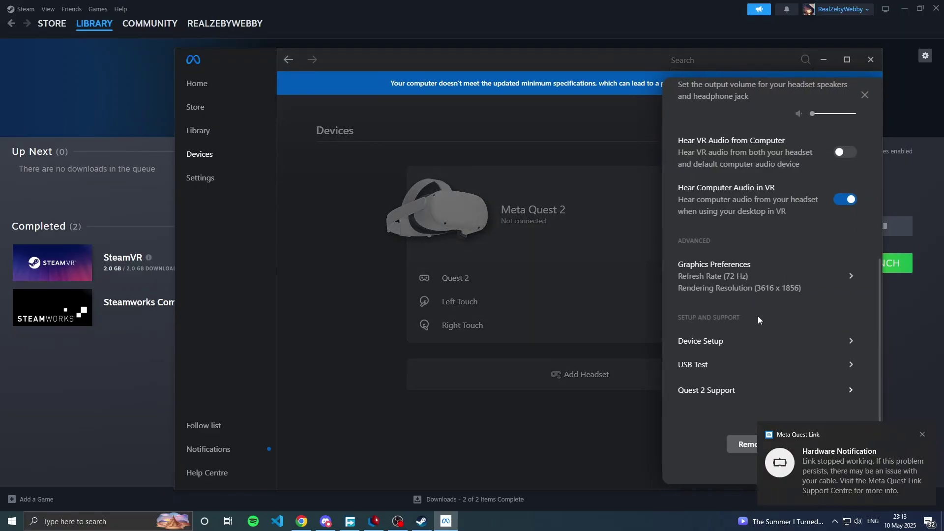
{"action": "left_click", "coordinate": [738, 445]}
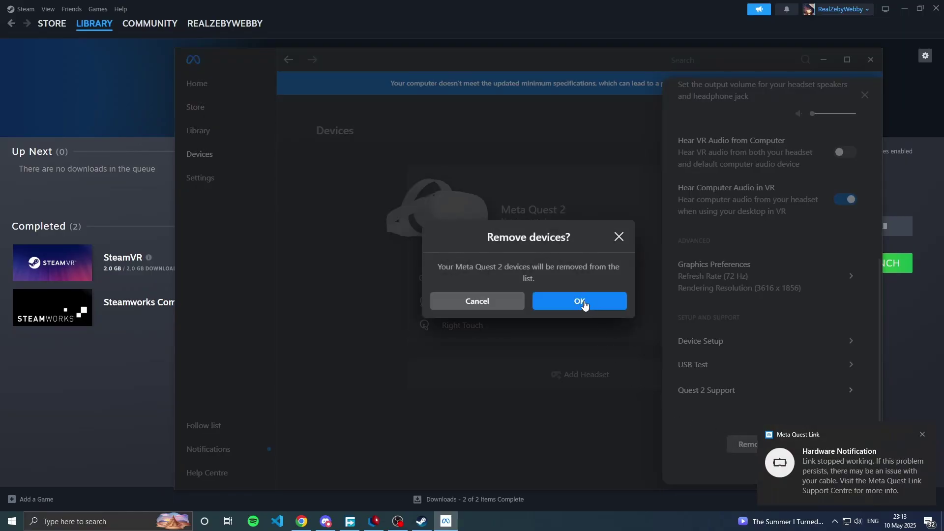
{"action": "left_click", "coordinate": [580, 301]}
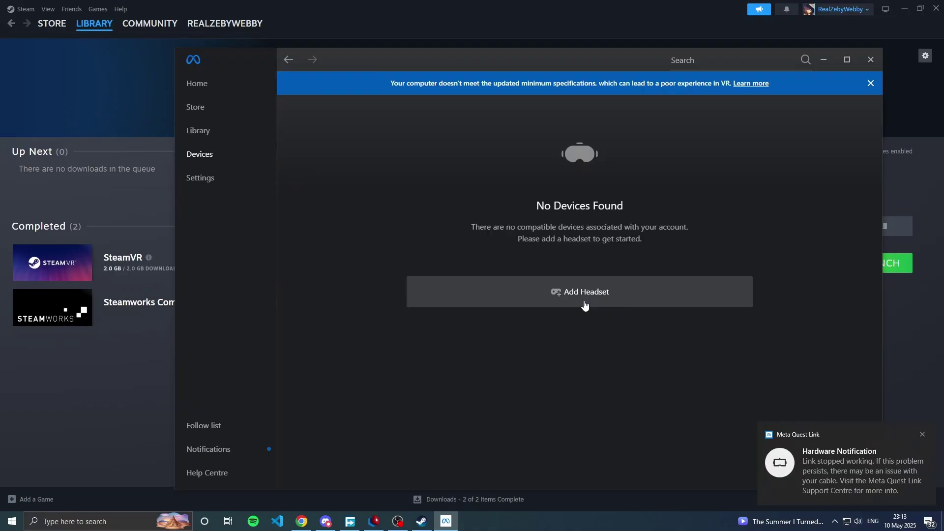
Start adding a headset, choose Quest 2 as the model and continue through its setup
{"action": "left_click", "coordinate": [585, 295]}
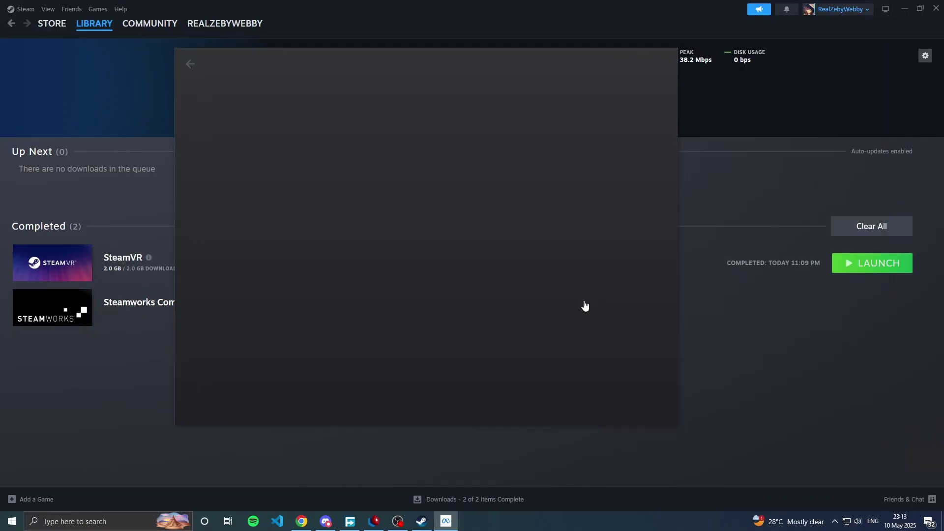
{"action": "left_click", "coordinate": [627, 258]}
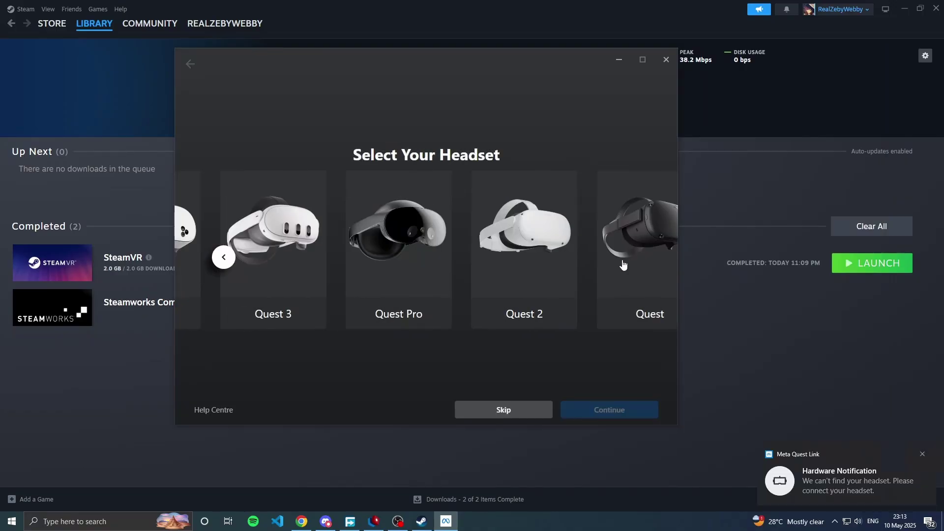
{"action": "left_click", "coordinate": [278, 293]}
{"action": "left_click", "coordinate": [633, 411]}
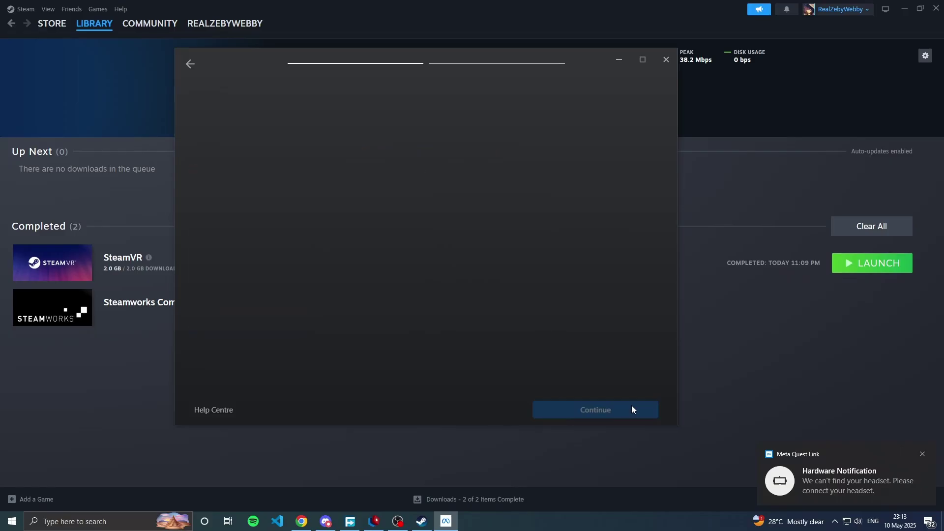
{"action": "left_click", "coordinate": [574, 411]}
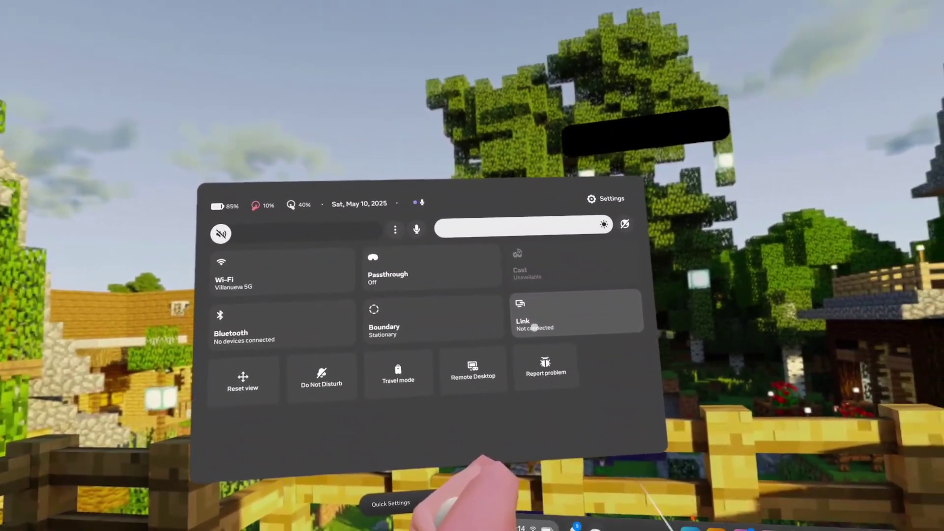
Turn on Air Link in the headset's Link quick setting and pair it with the available PC, confirming the pairing code on the computer
{"action": "left_click", "coordinate": [535, 327]}
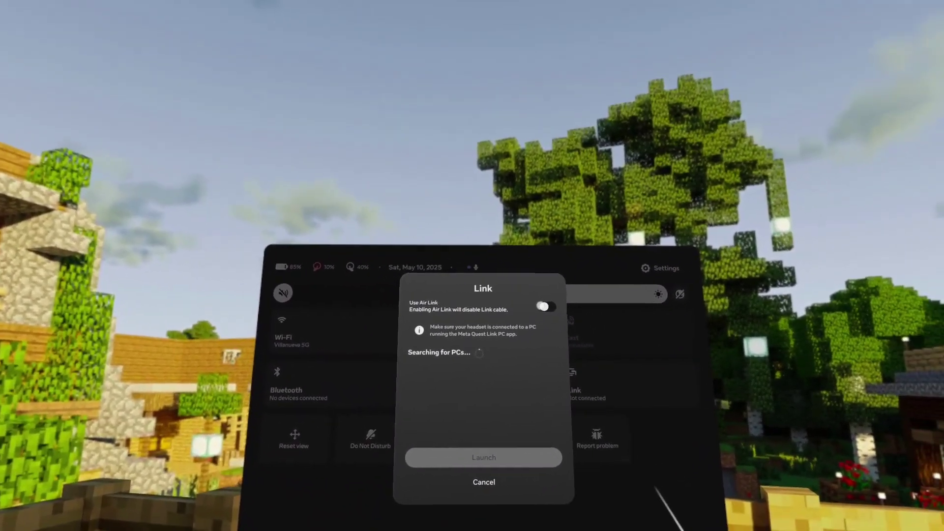
{"action": "left_click", "coordinate": [543, 307]}
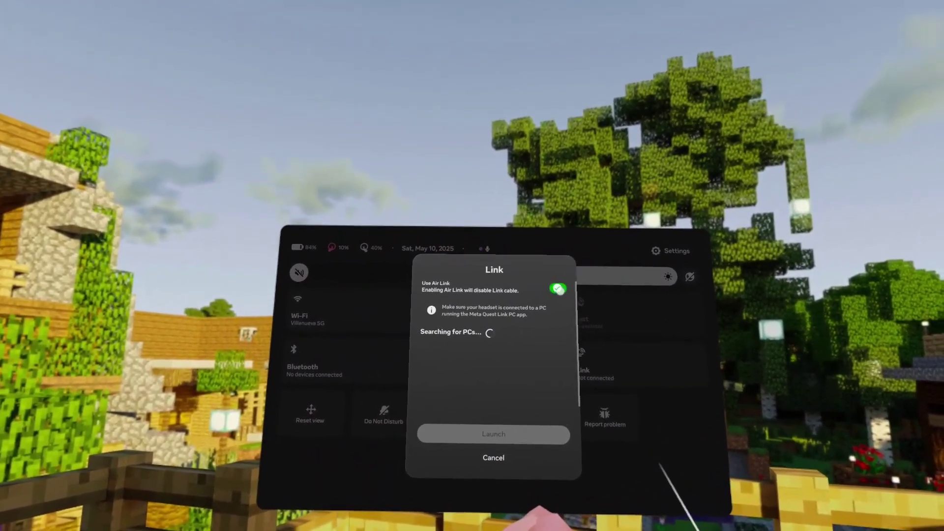
{"action": "left_click", "coordinate": [494, 311]}
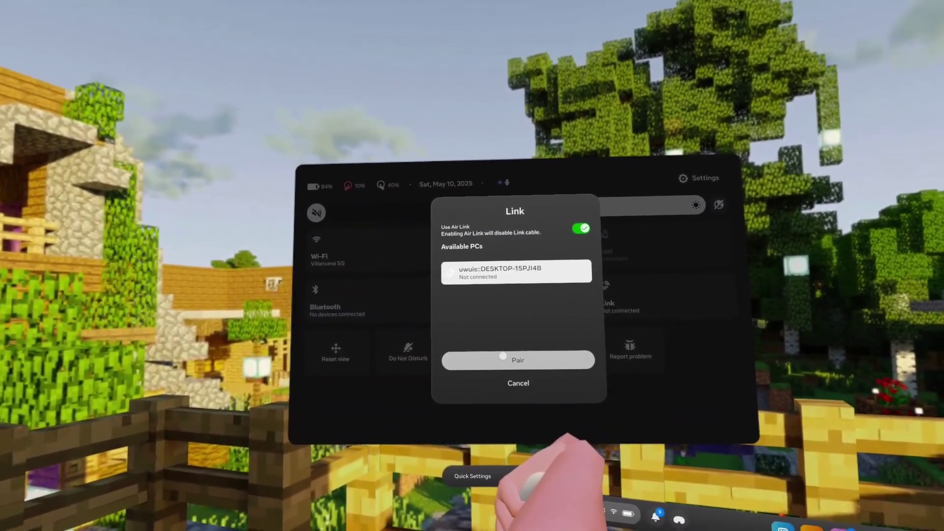
{"action": "left_click", "coordinate": [503, 358]}
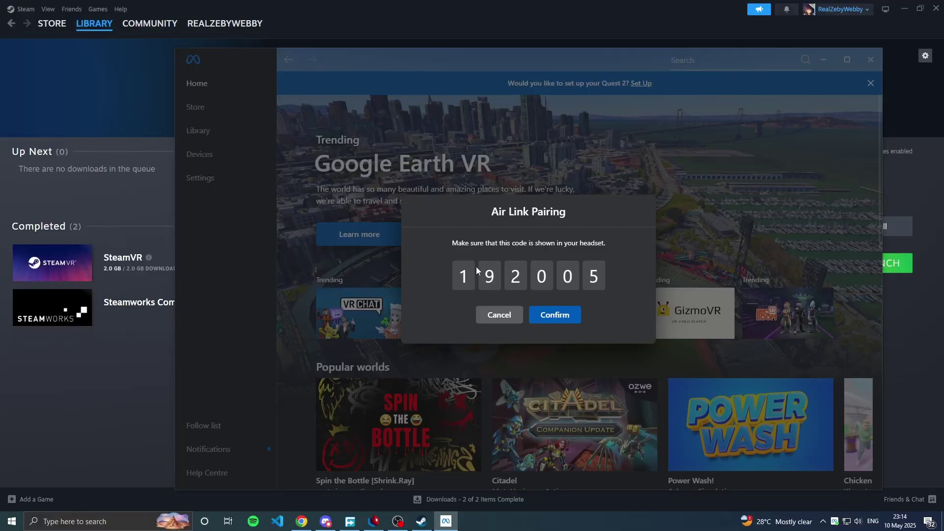
{"action": "left_click", "coordinate": [571, 315]}
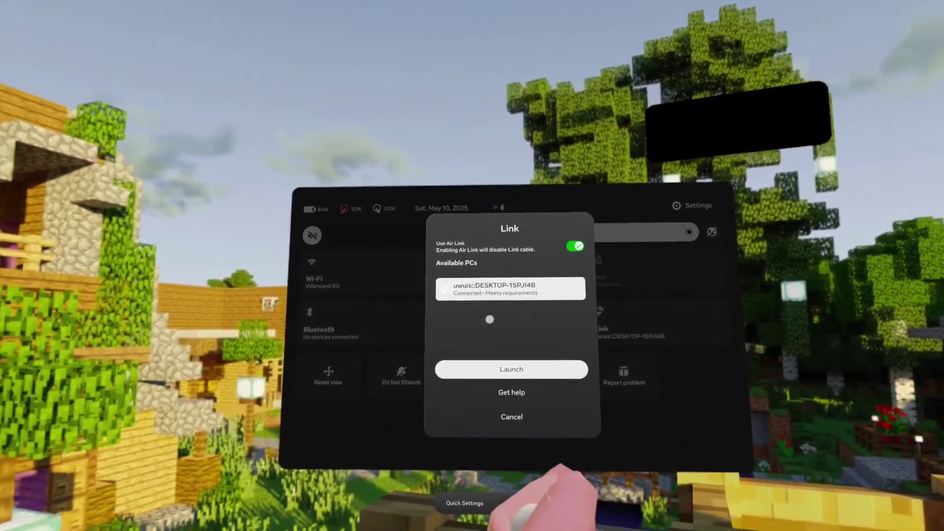
Launch Air Link and open its bit rate settings from the dash
{"action": "left_click", "coordinate": [501, 369]}
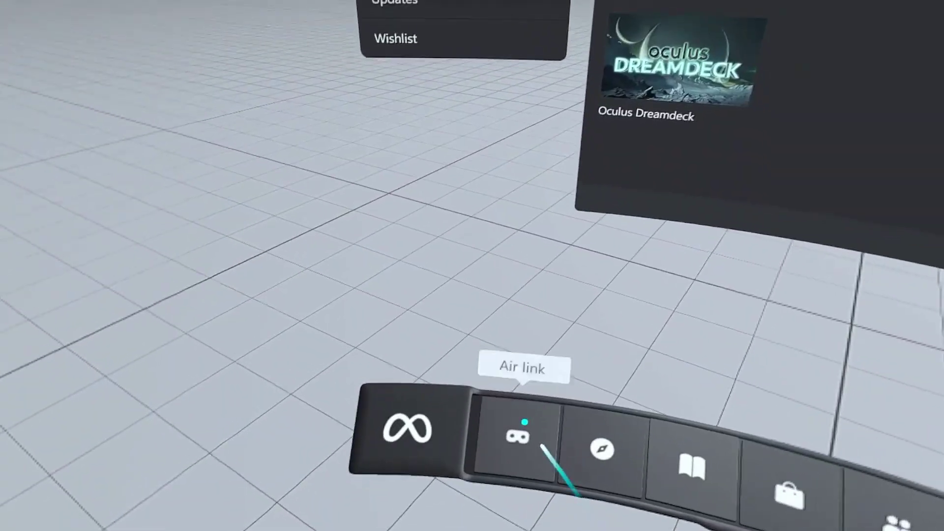
{"action": "left_click", "coordinate": [542, 390]}
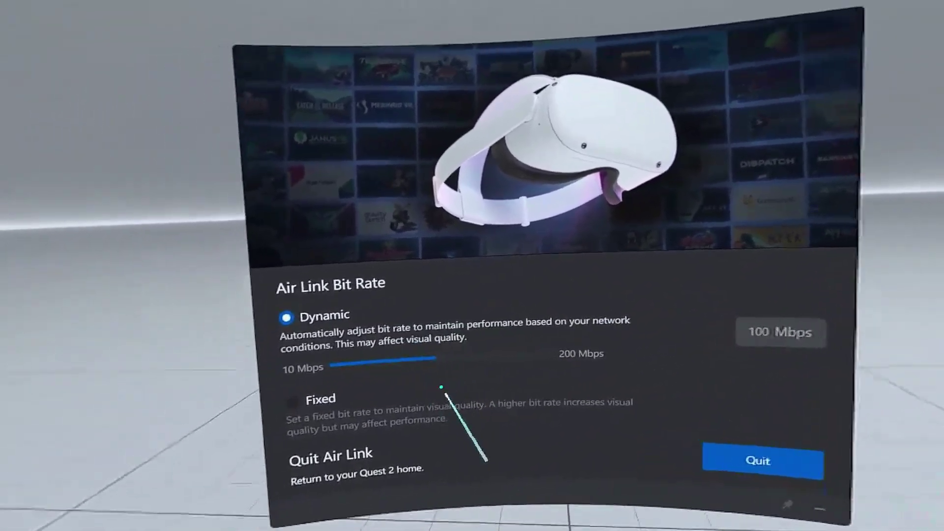
{"action": "mouse_move", "coordinate": [480, 346]}
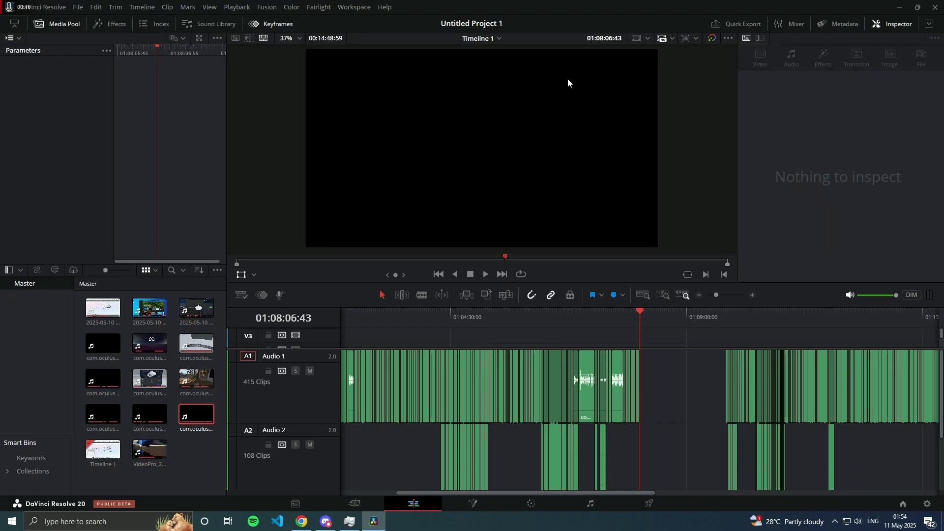
Browse in File Explorer to the oculus-diagnostics folder under Program Files, Oculus, Support on the C: drive
{"action": "key", "text": "super+e"}
{"action": "left_click", "coordinate": [399, 176]}
{"action": "left_click", "coordinate": [465, 170]}
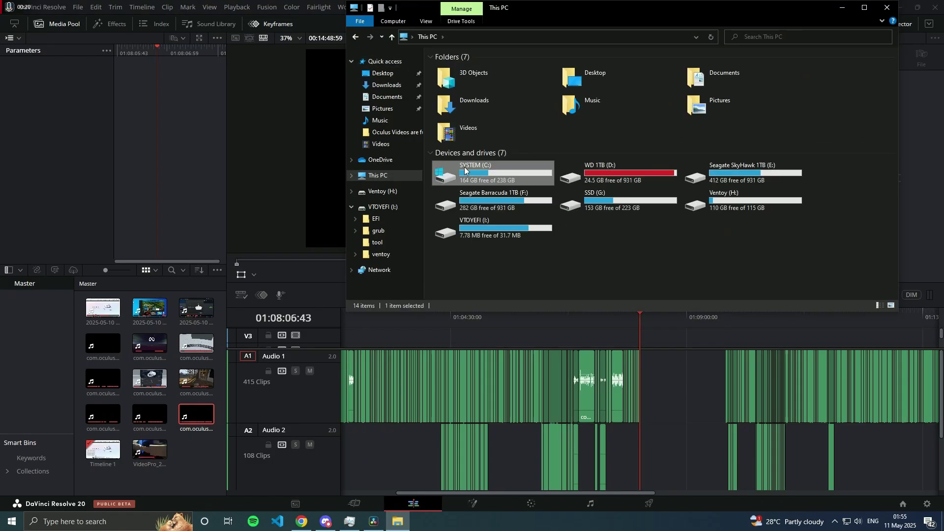
{"action": "double_click", "coordinate": [465, 170]}
{"action": "double_click", "coordinate": [471, 90]}
{"action": "scroll", "coordinate": [462, 148], "scroll_direction": "down", "scroll_amount": 3}
{"action": "left_click", "coordinate": [456, 162]}
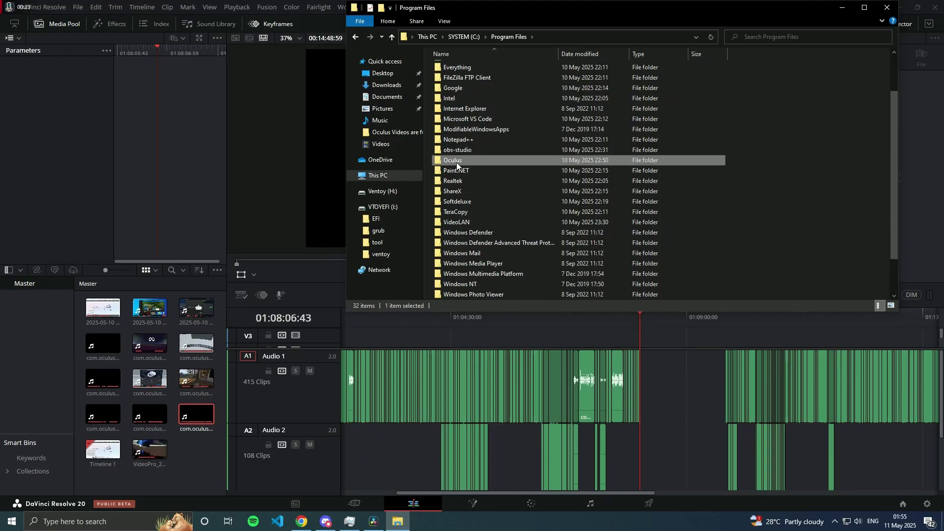
{"action": "double_click", "coordinate": [456, 162]}
{"action": "double_click", "coordinate": [477, 89]}
{"action": "double_click", "coordinate": [472, 109]}
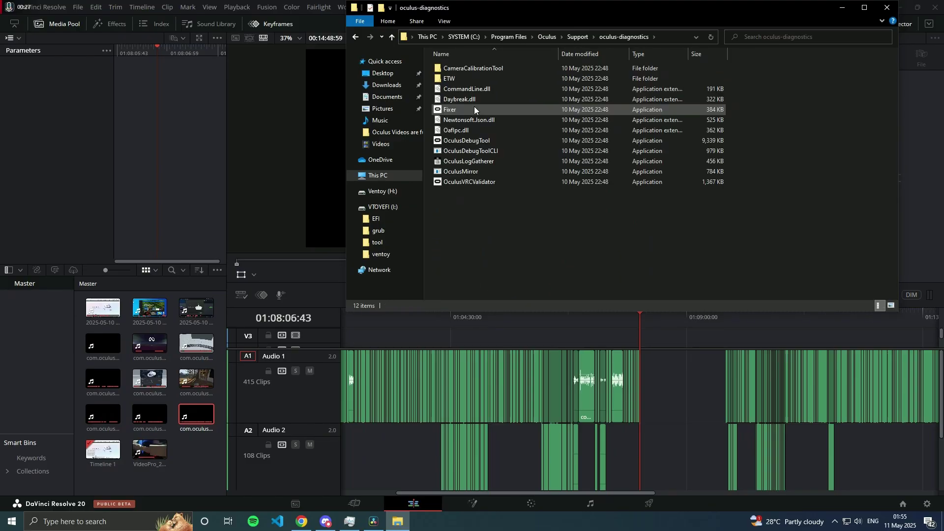
Run OculusDebugTool, set Dynamic Bitrate Max to 150 and Dynamic Bitrate Offset to 50 Mbps, and close the tool
{"action": "double_click", "coordinate": [458, 140]}
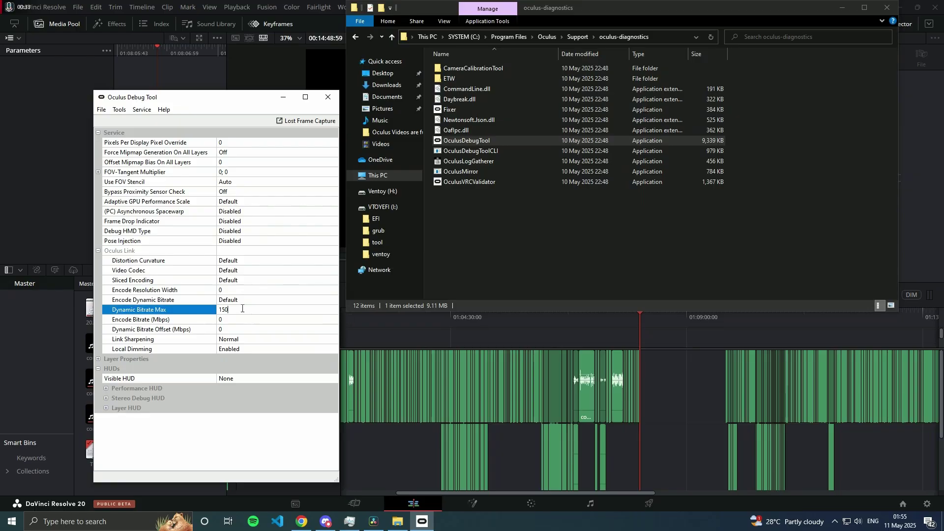
{"action": "left_click", "coordinate": [234, 328]}
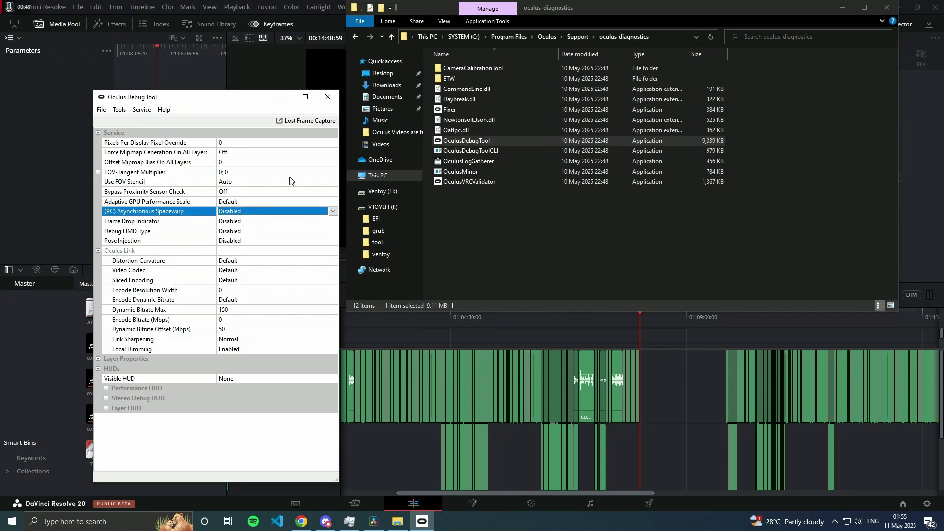
{"action": "left_click", "coordinate": [326, 97]}
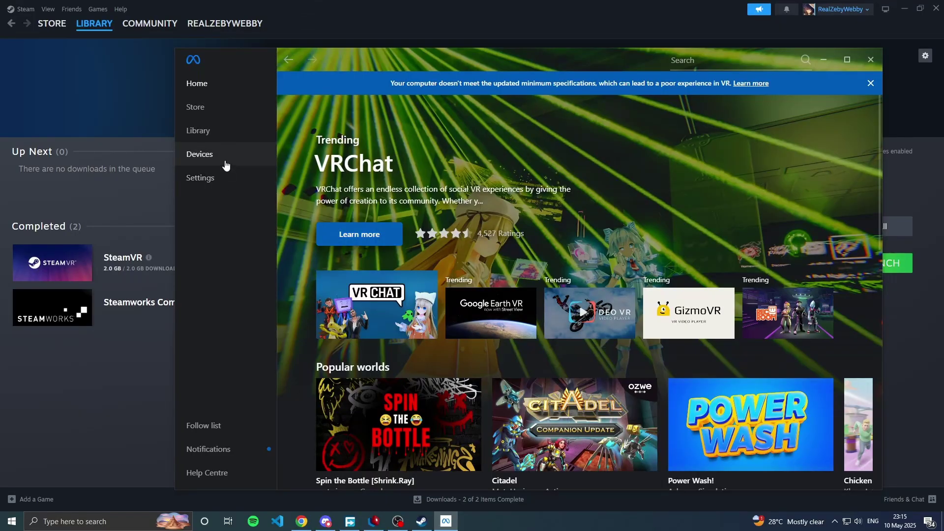
Open the Meta Quest 2 entry on the Devices page, and switch to Steam to launch SteamVR
{"action": "left_click", "coordinate": [227, 166]}
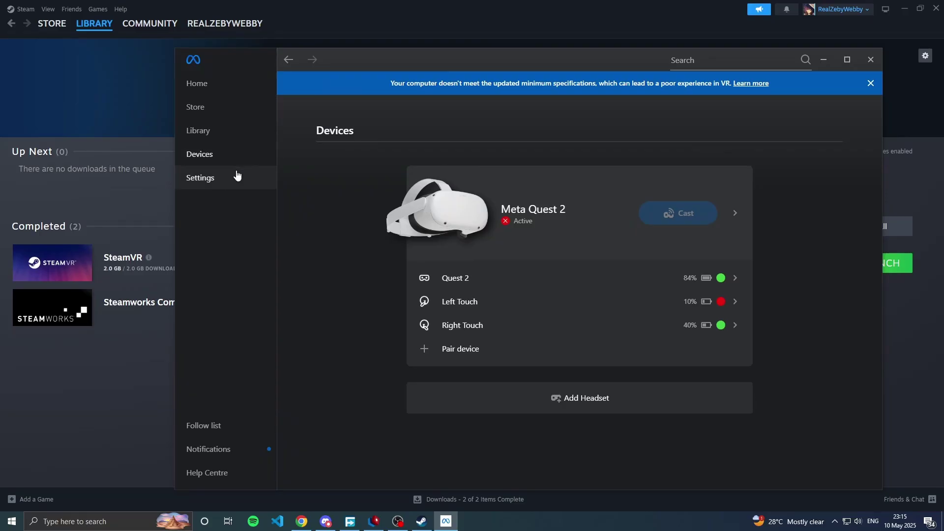
{"action": "left_click", "coordinate": [518, 241]}
{"action": "left_click", "coordinate": [134, 356]}
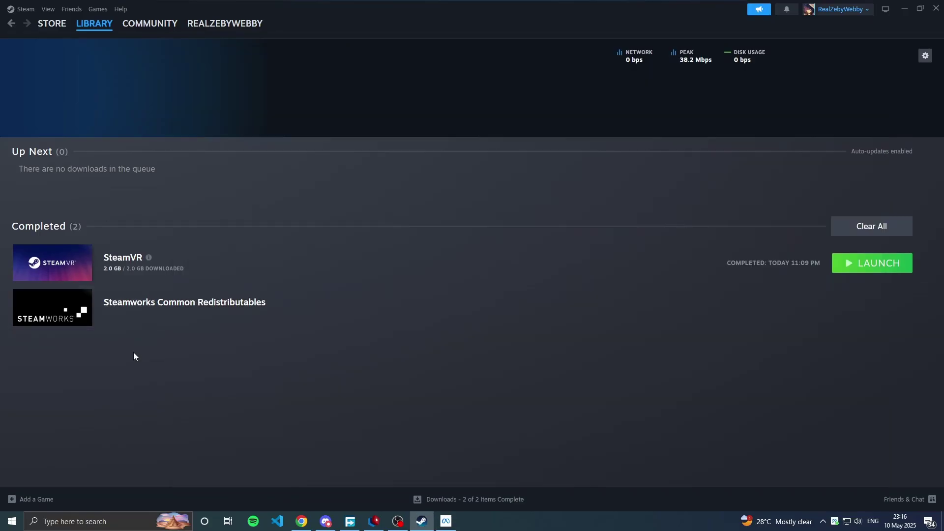
{"action": "left_click", "coordinate": [859, 264]}
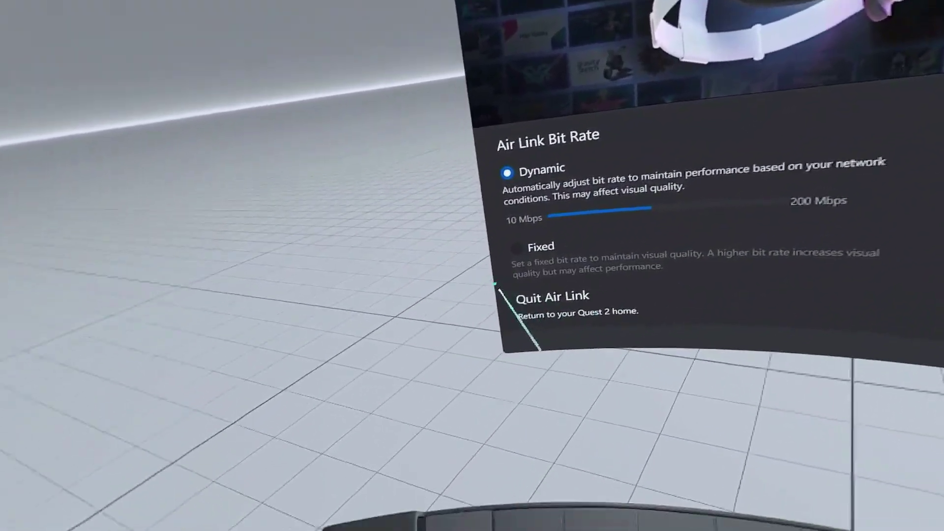
Quit Air Link from the headset's dash and return to Meta Quest Link on the computer with its window maximized
{"action": "left_click", "coordinate": [311, 501]}
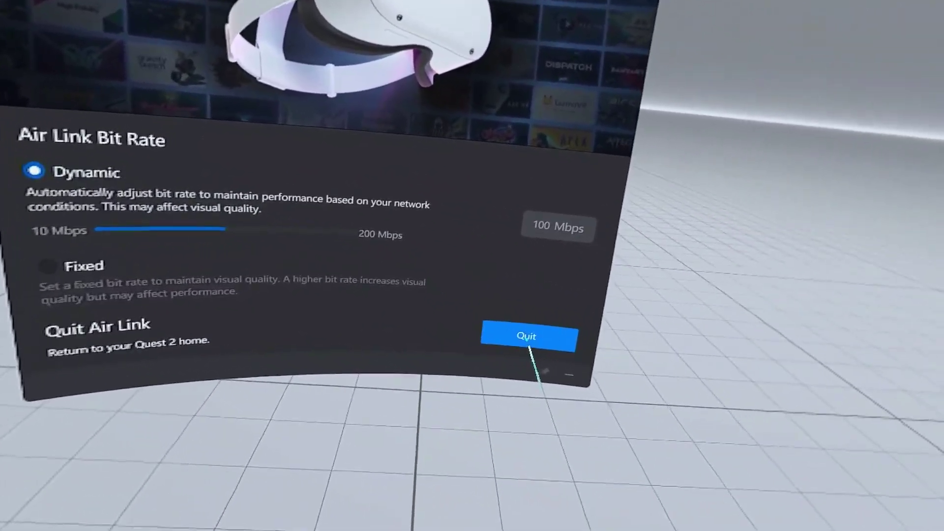
{"action": "left_click", "coordinate": [526, 336]}
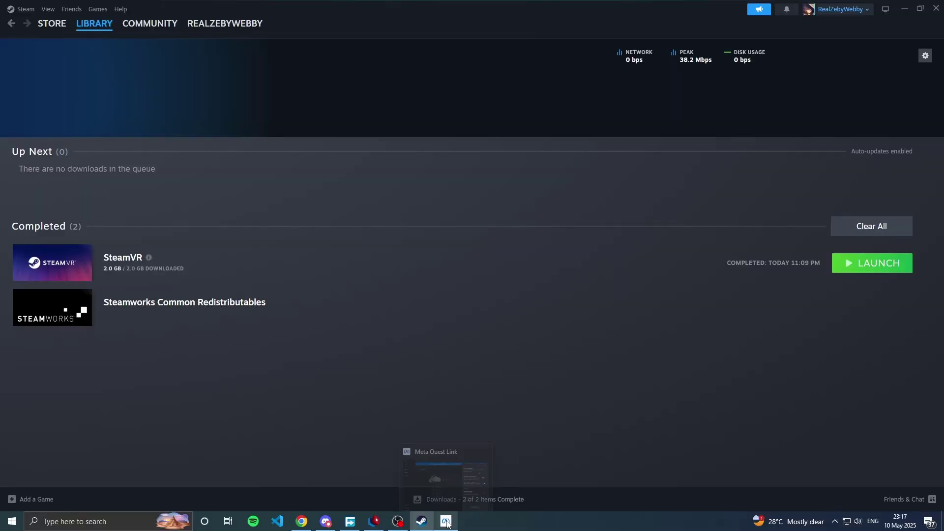
{"action": "left_click", "coordinate": [447, 524]}
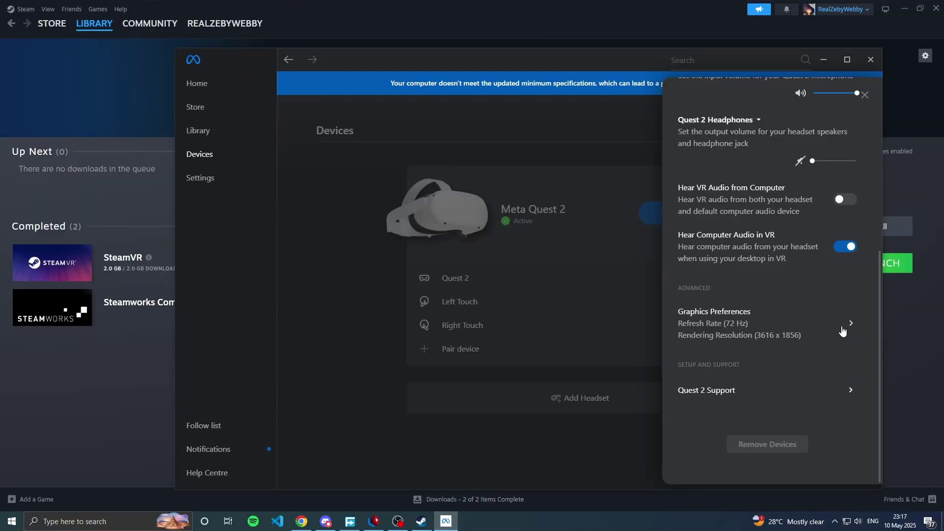
{"action": "double_click", "coordinate": [609, 58]}
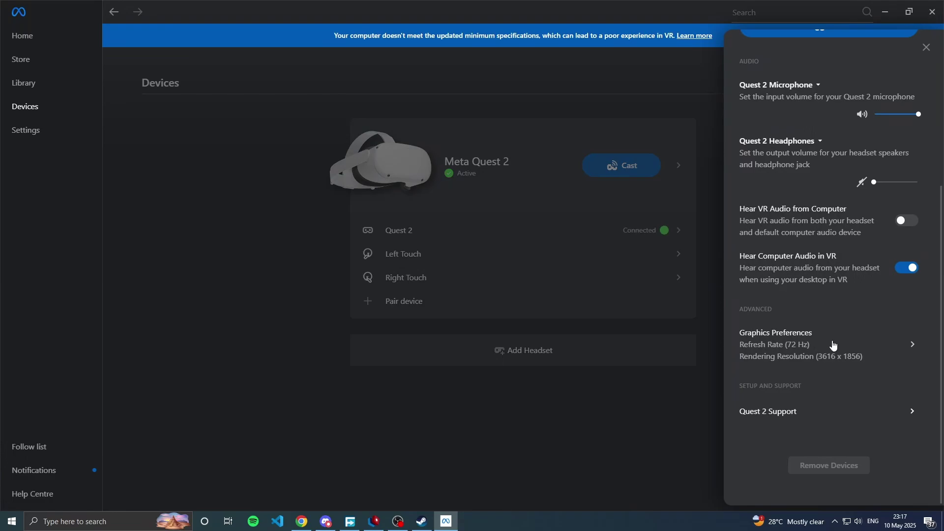
Set the headset's refresh rate to 80 Hz, turn off automatic rendering resolution, save with an app restart, and reopen the Devices page
{"action": "left_click", "coordinate": [835, 345]}
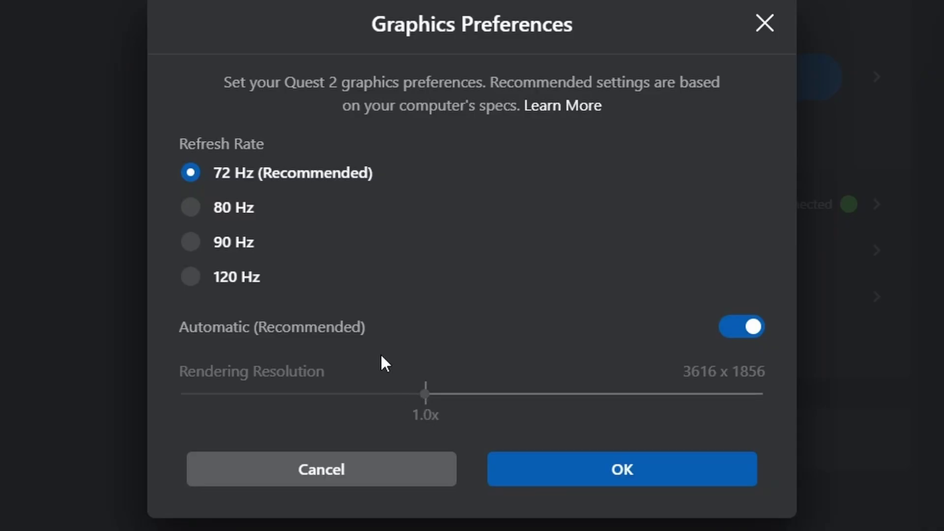
{"action": "left_click", "coordinate": [205, 212]}
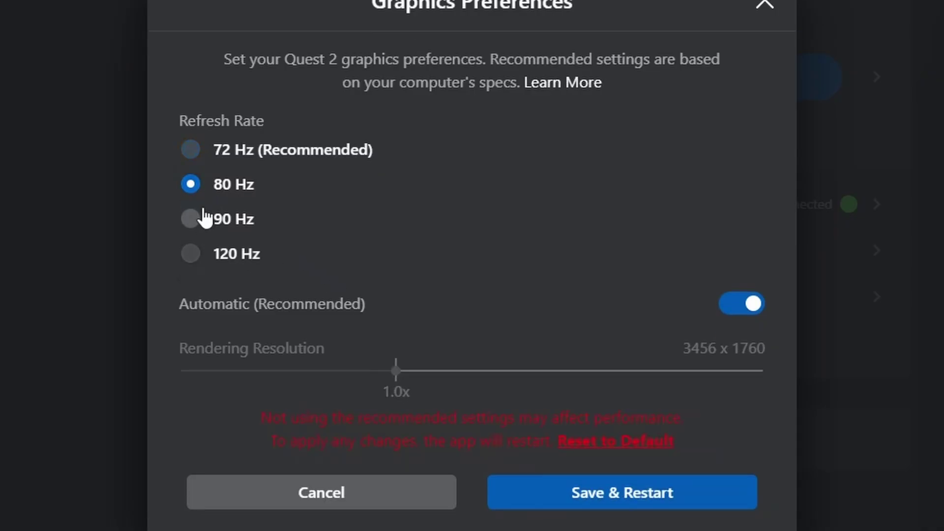
{"action": "left_click", "coordinate": [736, 312]}
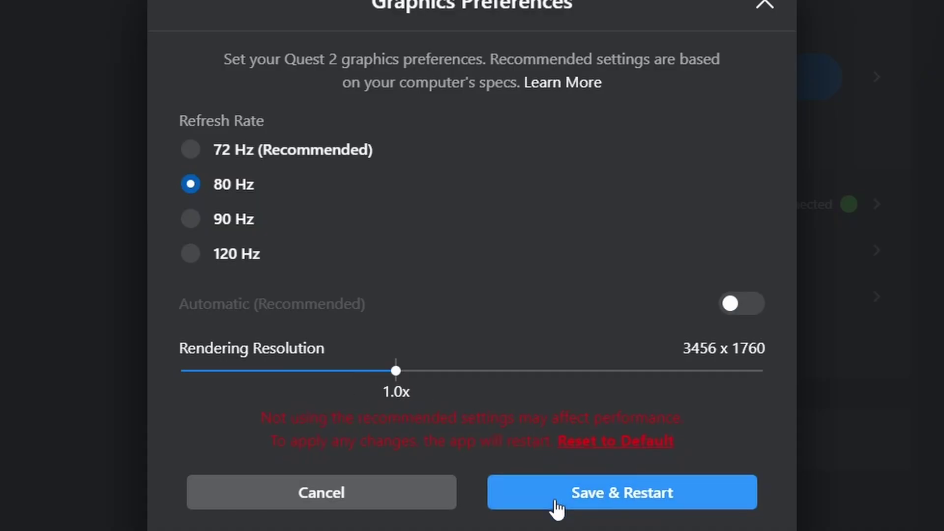
{"action": "left_click", "coordinate": [556, 499]}
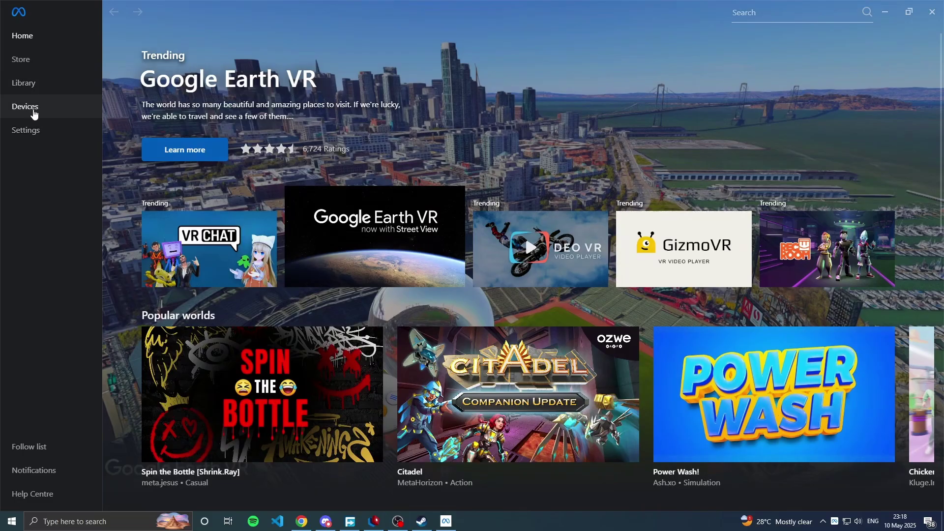
{"action": "left_click", "coordinate": [33, 113]}
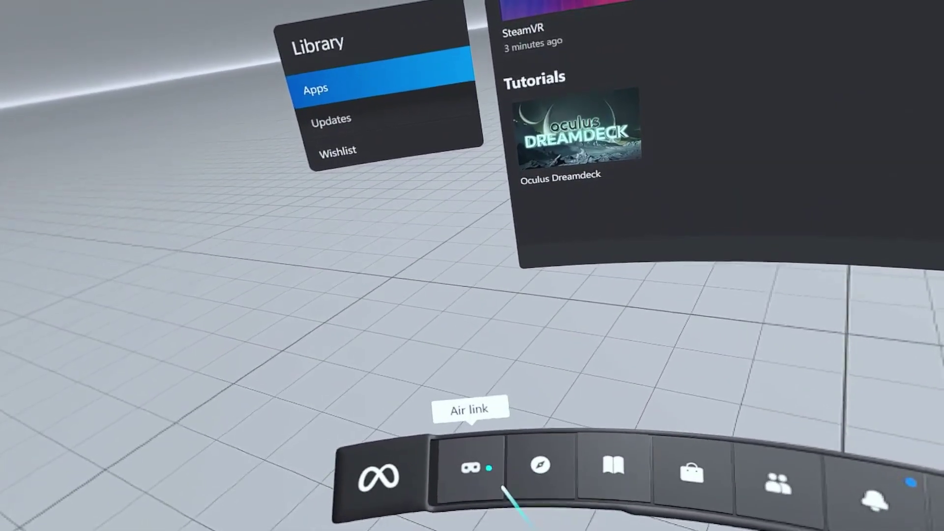
Quit Air Link to return to the Quest 2 home, and search the headset's Store for Steam Link
{"action": "left_click", "coordinate": [501, 488]}
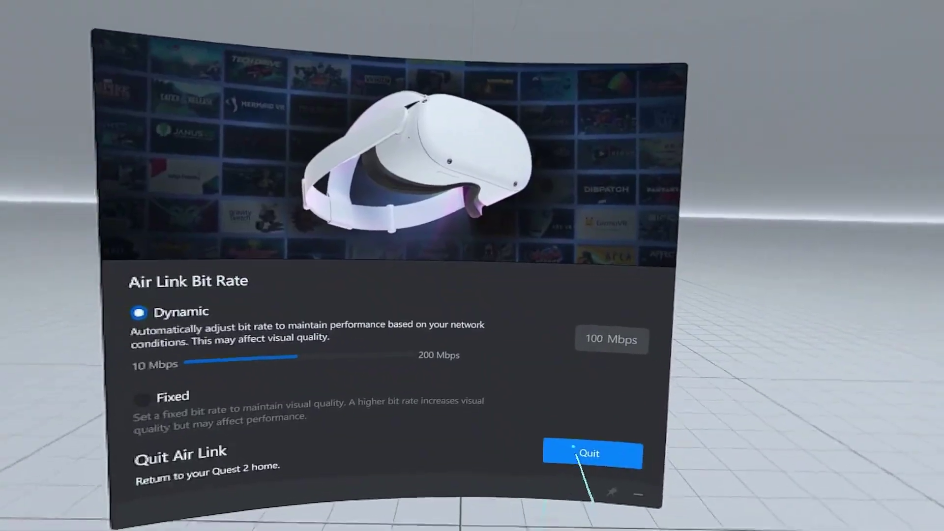
{"action": "left_click", "coordinate": [588, 442]}
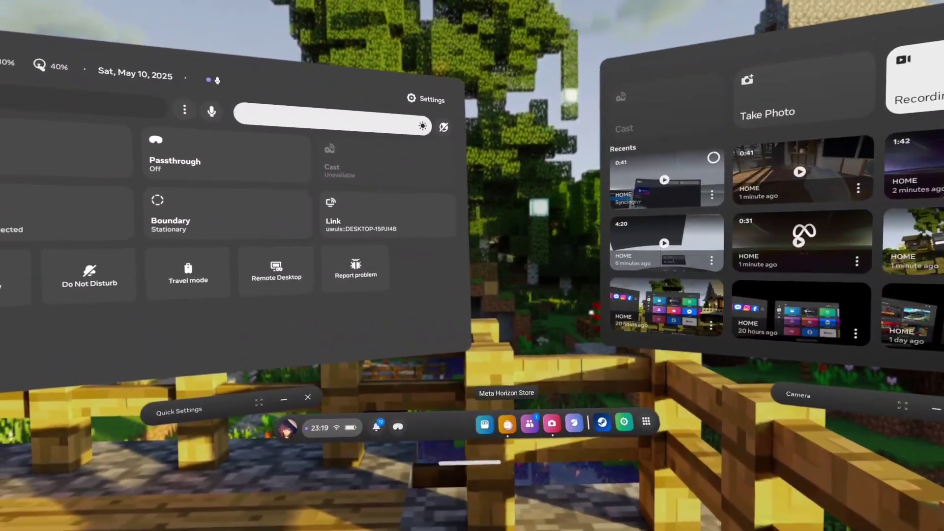
{"action": "left_click", "coordinate": [505, 441]}
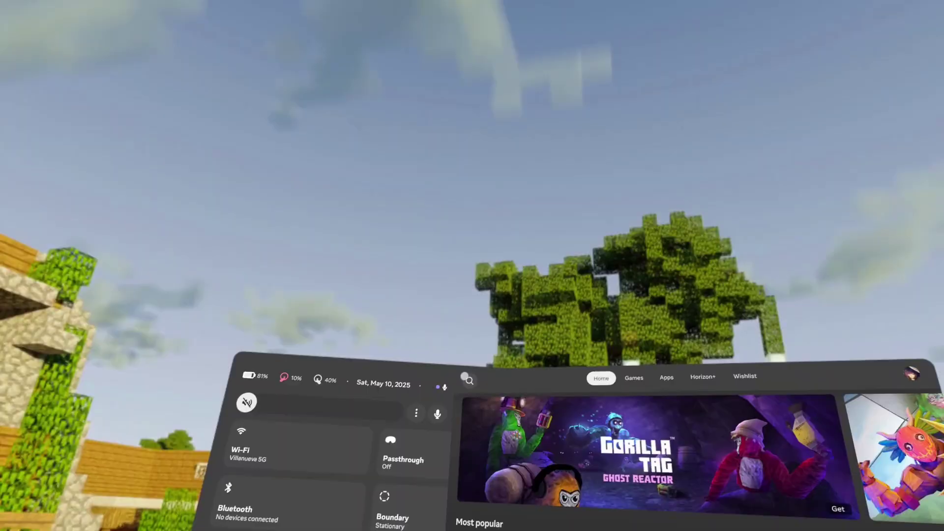
{"action": "type", "text": "St"}
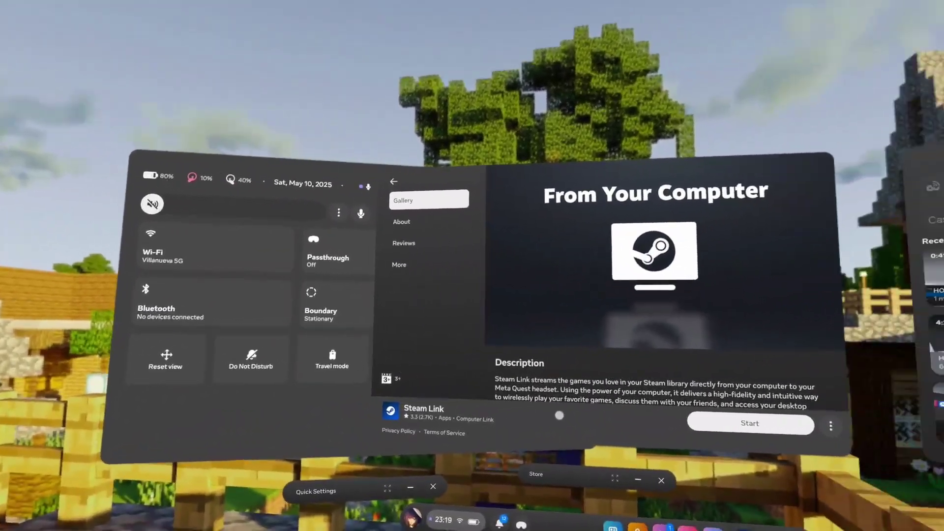
Start Steam Link and connect the headset to the computer DESKTOP-15PJI4B
{"action": "left_click", "coordinate": [586, 395]}
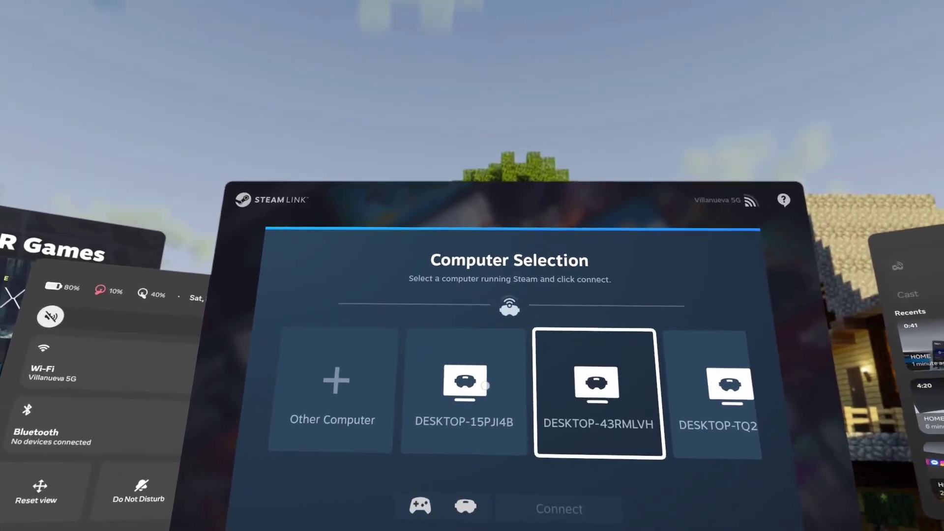
{"action": "left_click", "coordinate": [387, 389]}
{"action": "left_click", "coordinate": [557, 471]}
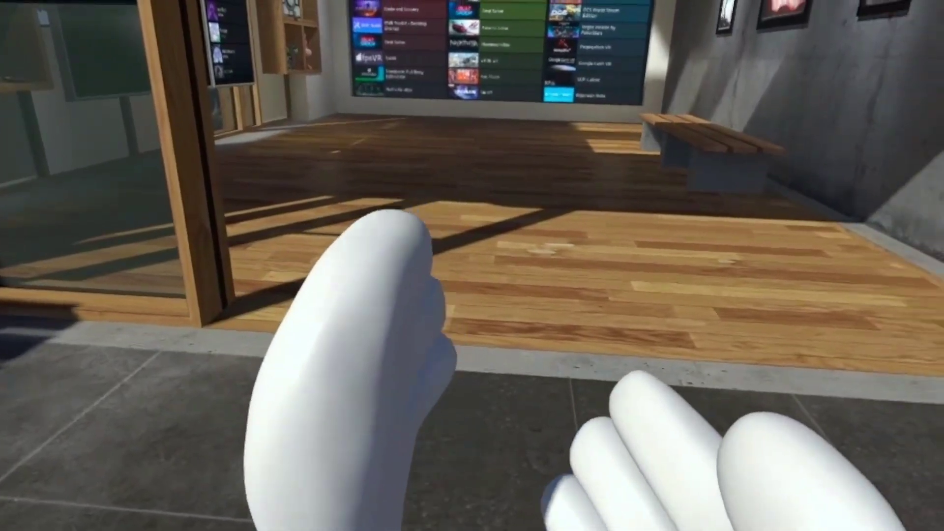
Open VR Settings from the SteamVR dashboard and show the advanced settings
{"action": "key", "text": "super"}
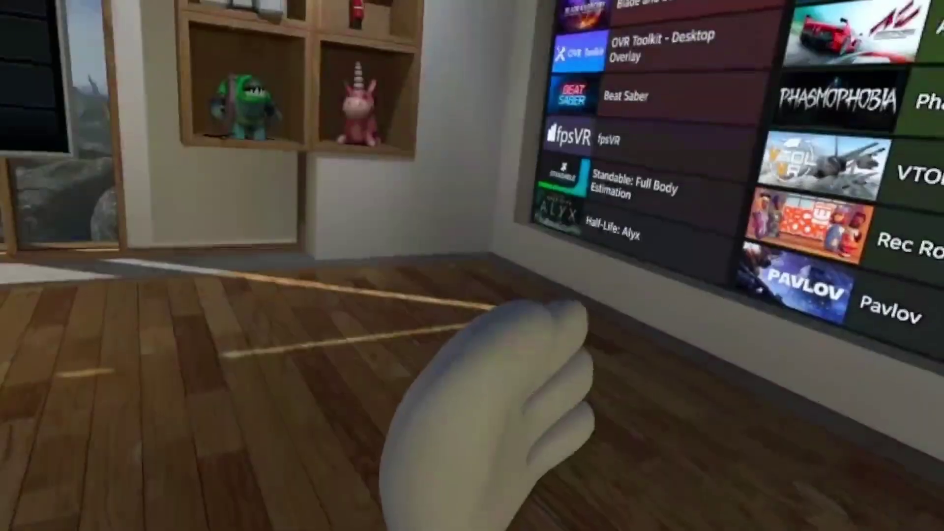
{"action": "key", "text": "super"}
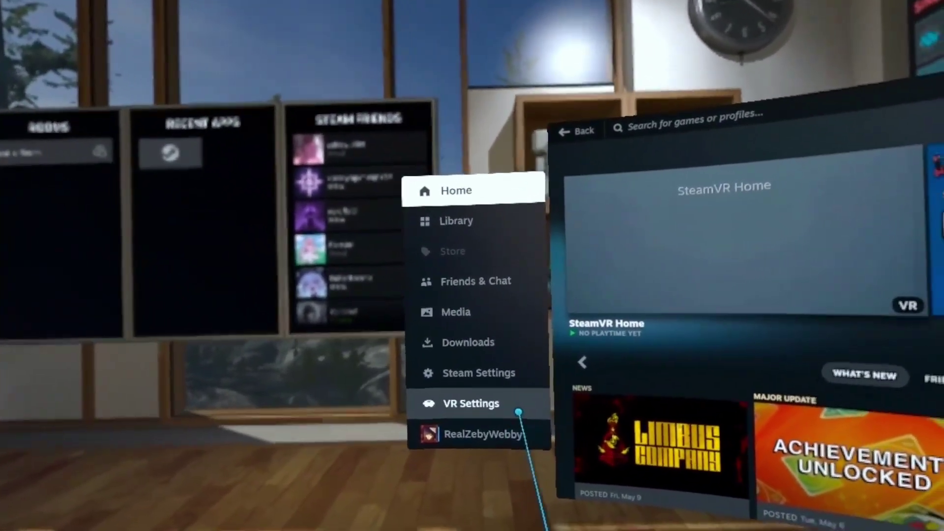
{"action": "left_click", "coordinate": [519, 412]}
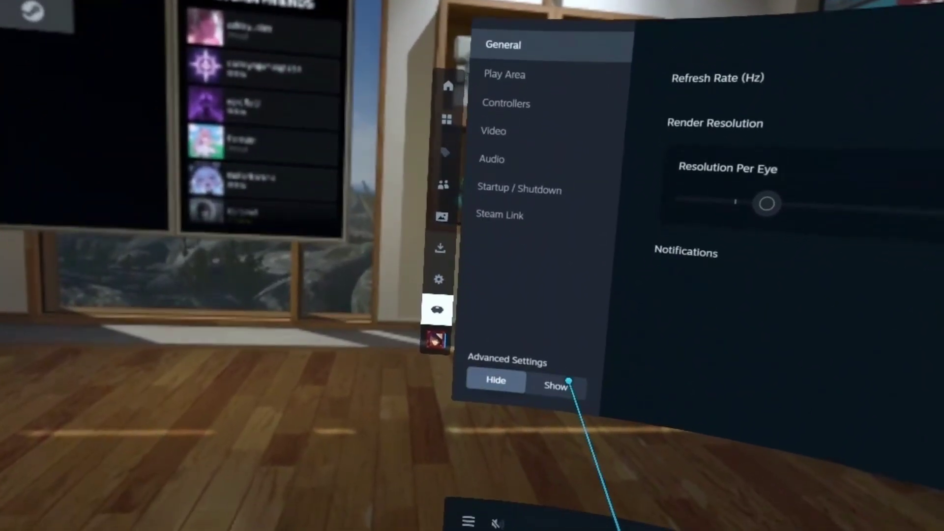
{"action": "left_click", "coordinate": [568, 398]}
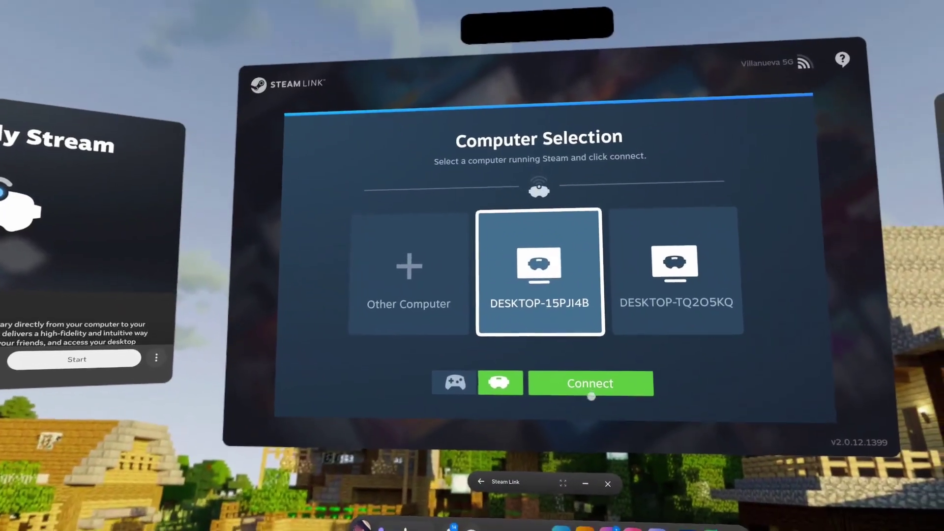
Reconnect Steam Link to DESKTOP-15PJI4B, and change the Play Area background to the starry mountain dusk scene in VR Settings
{"action": "left_click", "coordinate": [589, 395]}
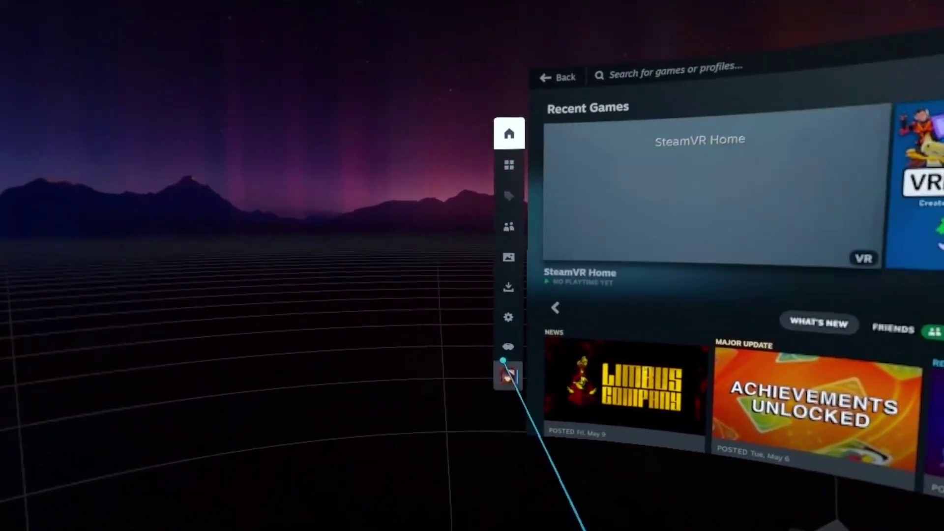
{"action": "left_click", "coordinate": [465, 438]}
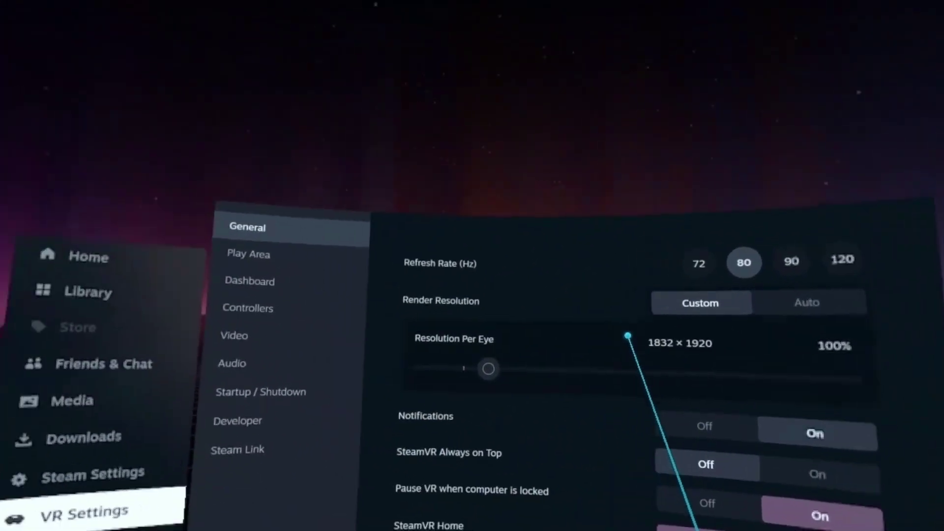
{"action": "left_click", "coordinate": [250, 297]}
{"action": "scroll", "coordinate": [511, 297], "scroll_direction": "down", "scroll_amount": 3}
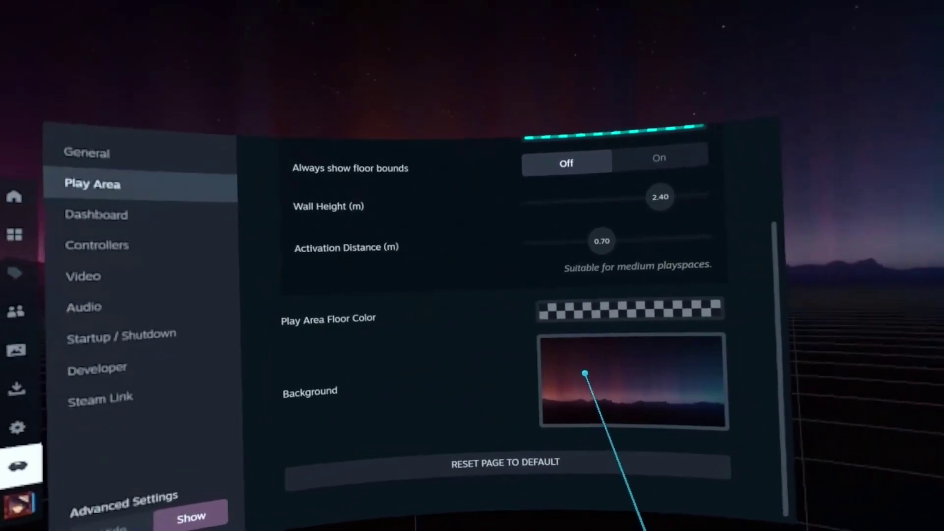
{"action": "left_click", "coordinate": [614, 381]}
{"action": "left_click", "coordinate": [486, 388]}
Review the Dashboard and Controllers settings, including the controller binding options for VR Dashboard
{"action": "left_click", "coordinate": [421, 366]}
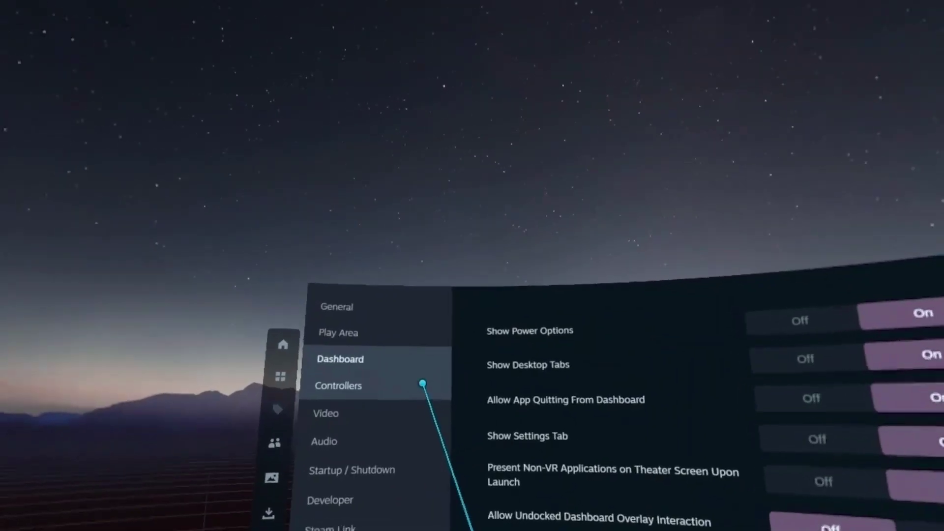
{"action": "left_click", "coordinate": [444, 399]}
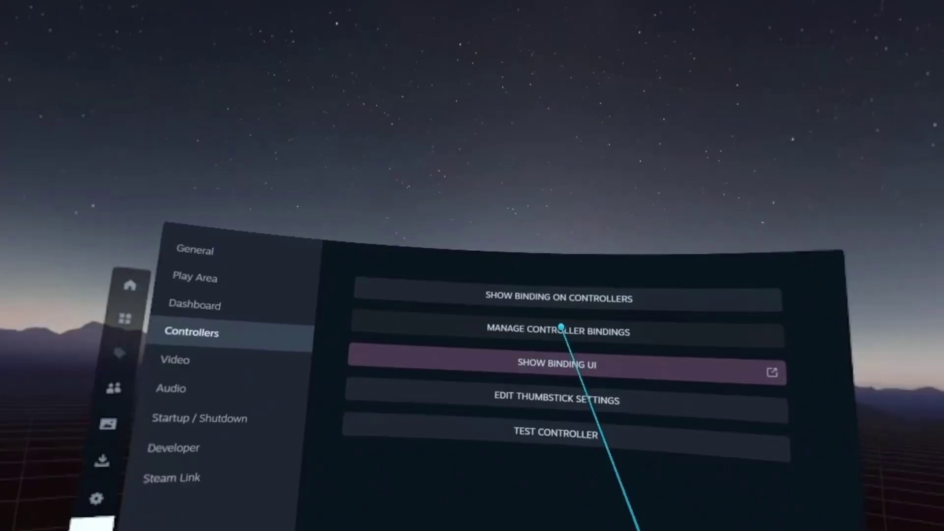
{"action": "left_click", "coordinate": [561, 327]}
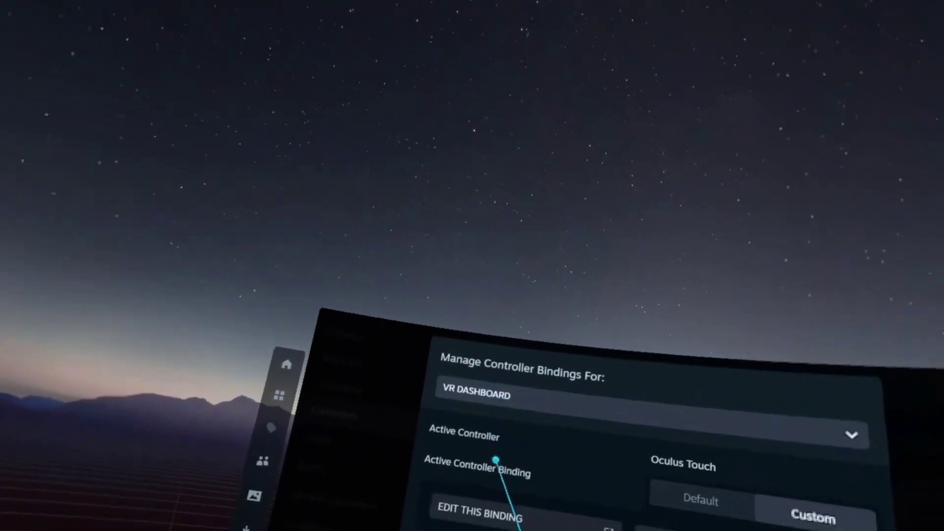
{"action": "left_click", "coordinate": [522, 496]}
In the Steam Link settings, set Target Bandwidth manually to 350 Mbps and Encoded Video Size manually to 1344 px
{"action": "left_click", "coordinate": [488, 416]}
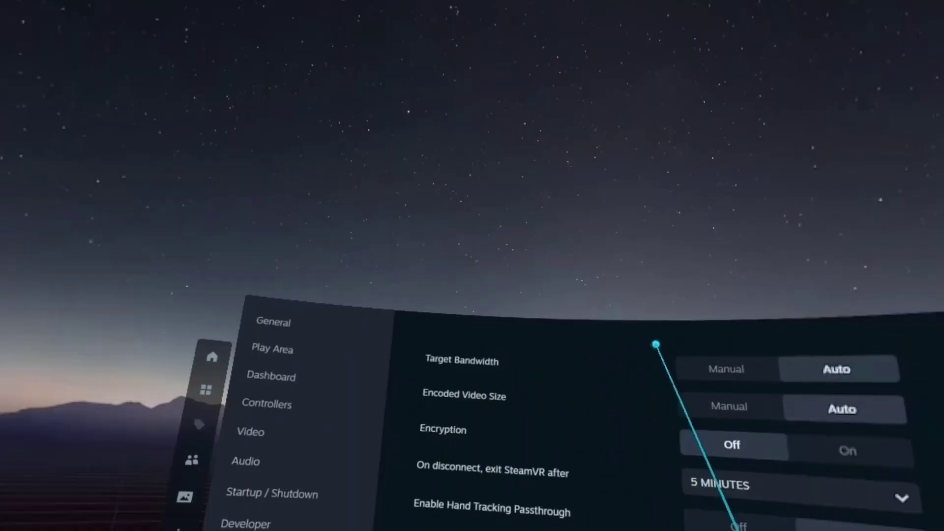
{"action": "left_click", "coordinate": [726, 369]}
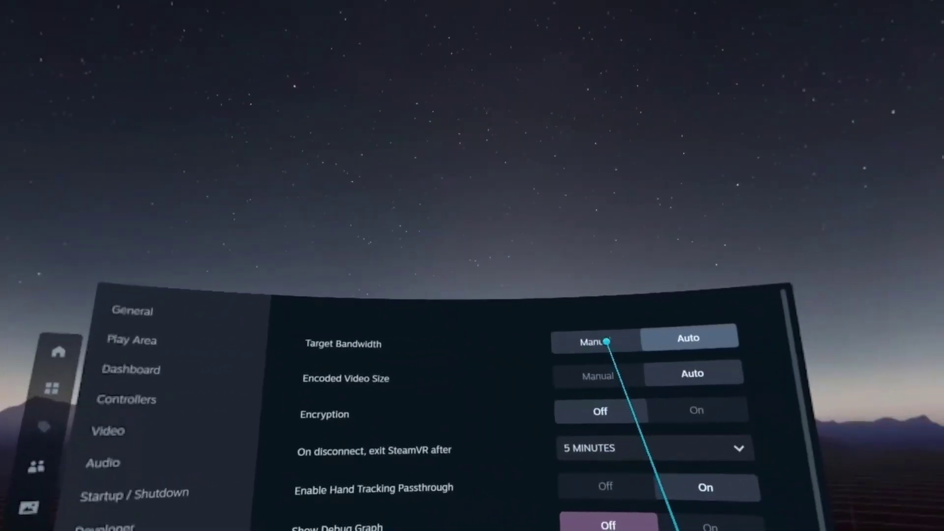
{"action": "left_click_drag", "start_coordinate": [627, 364], "coordinate": [645, 357]}
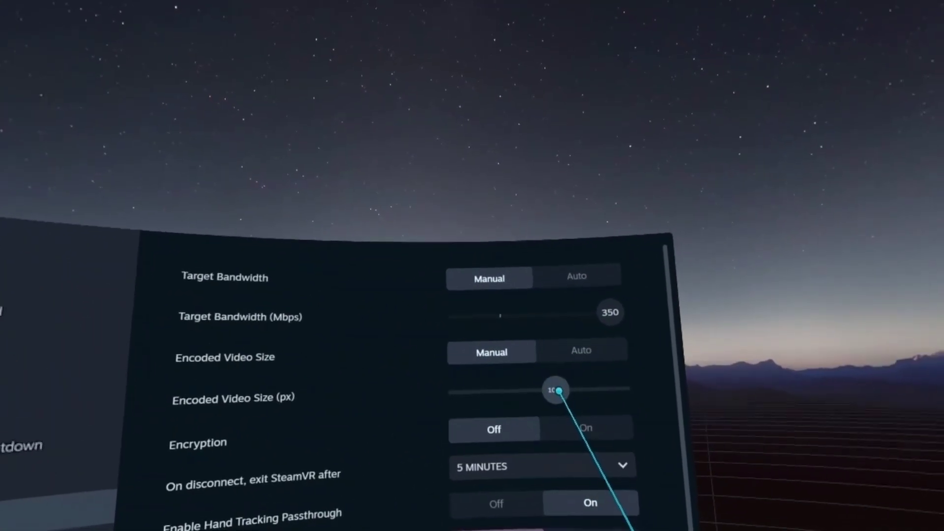
{"action": "left_click_drag", "start_coordinate": [558, 393], "coordinate": [627, 396]}
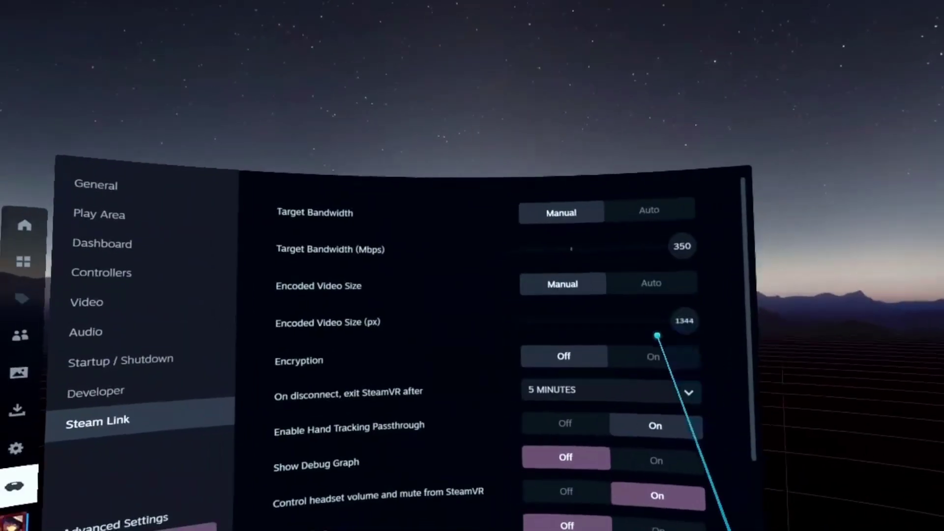
{"action": "scroll", "coordinate": [646, 317], "scroll_direction": "down", "scroll_amount": 3}
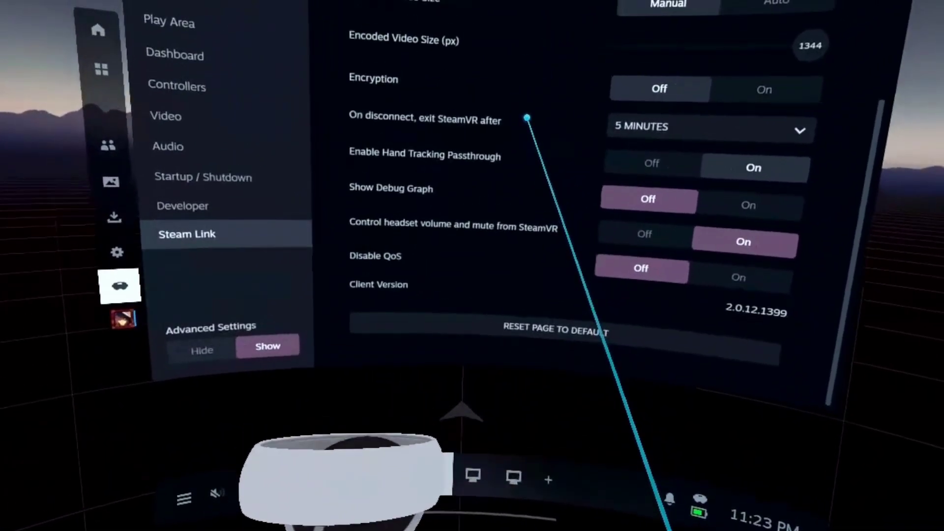
Bring up the Quest system menu over SteamVR, close the Store window, and resume Steam Link
{"action": "key", "text": "super"}
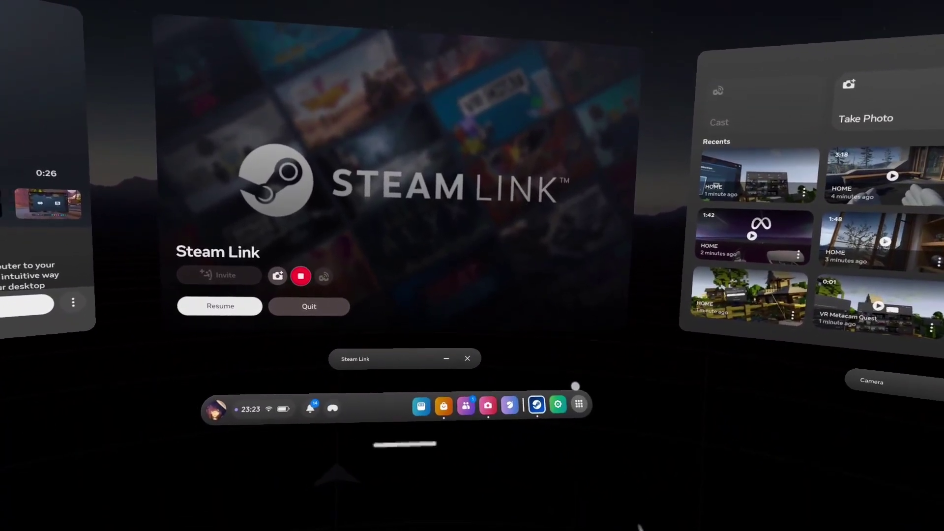
{"action": "left_click", "coordinate": [565, 416]}
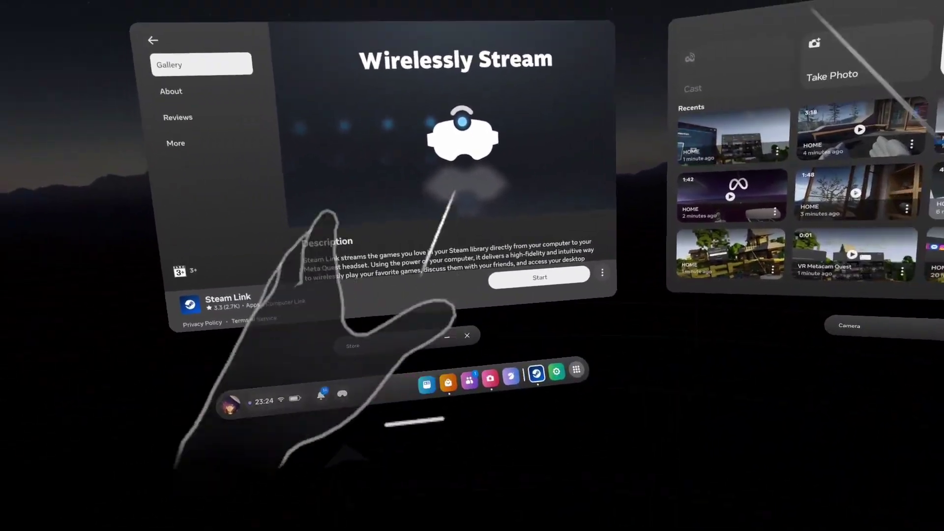
{"action": "scroll", "coordinate": [455, 206], "scroll_direction": "down", "scroll_amount": 2}
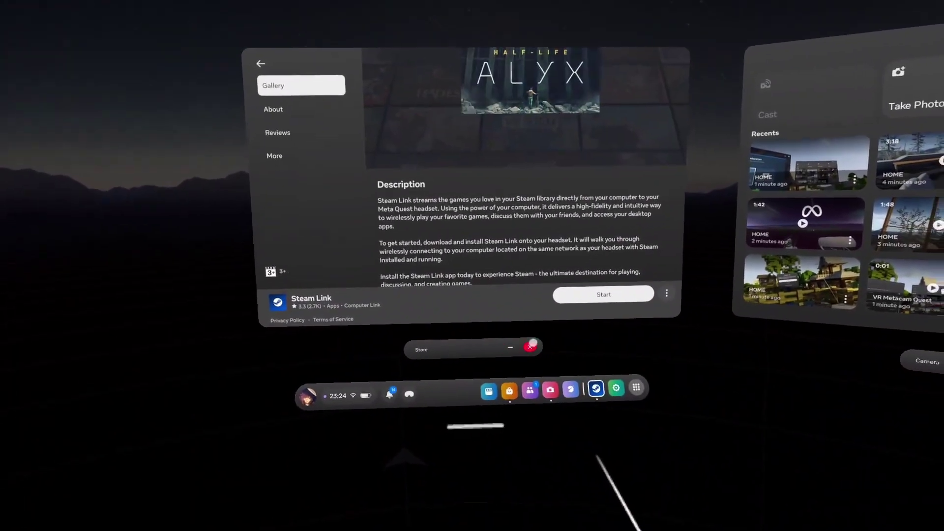
{"action": "left_click", "coordinate": [558, 392]}
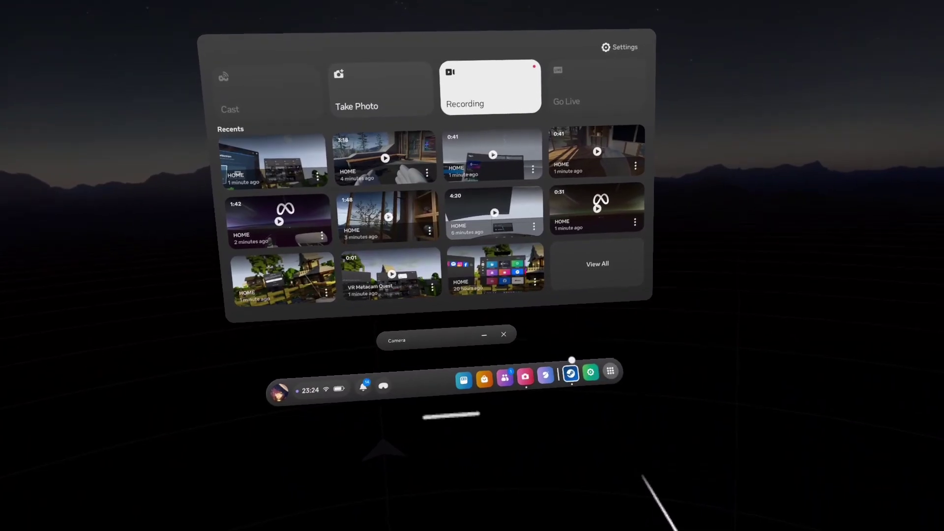
{"action": "left_click", "coordinate": [571, 372]}
{"action": "left_click", "coordinate": [429, 384]}
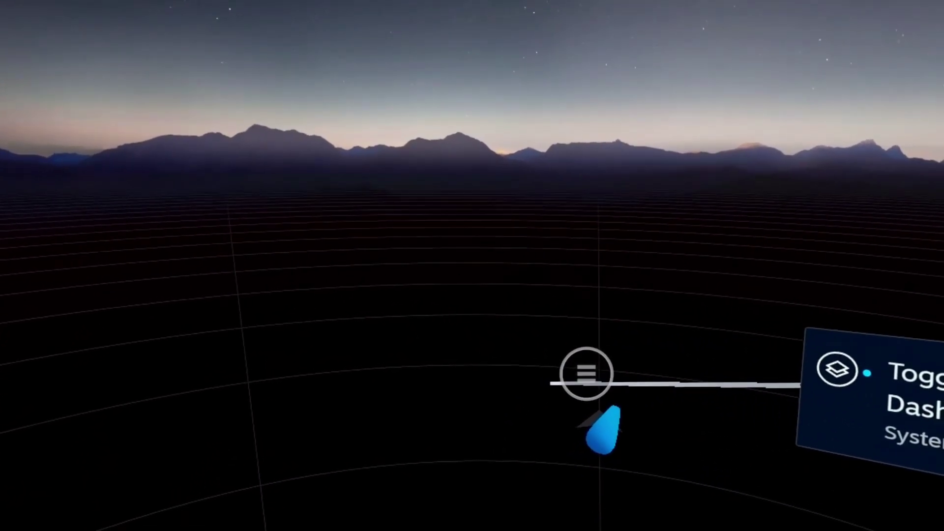
Use hand tracking to try the menu gestures for the SteamVR dashboard and the Quest system menu
{"action": "left_click", "coordinate": [586, 373]}
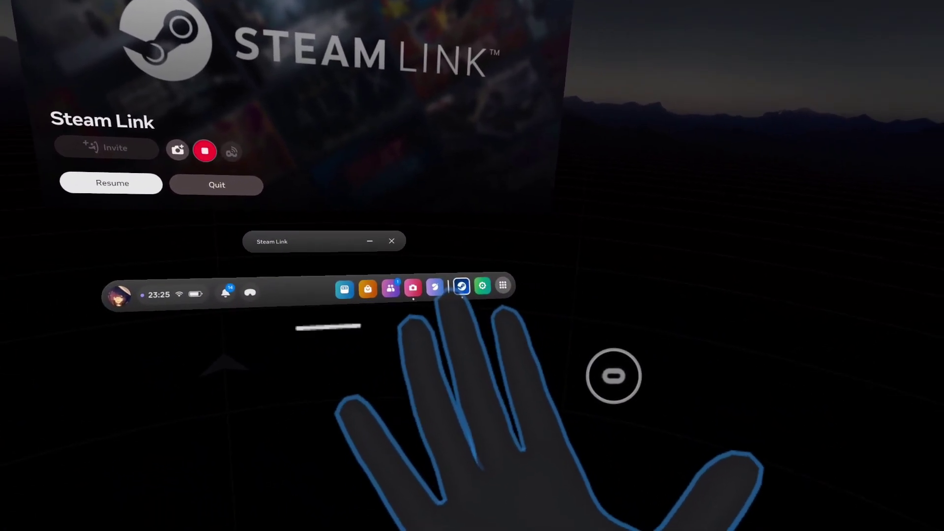
{"action": "left_click", "coordinate": [649, 434]}
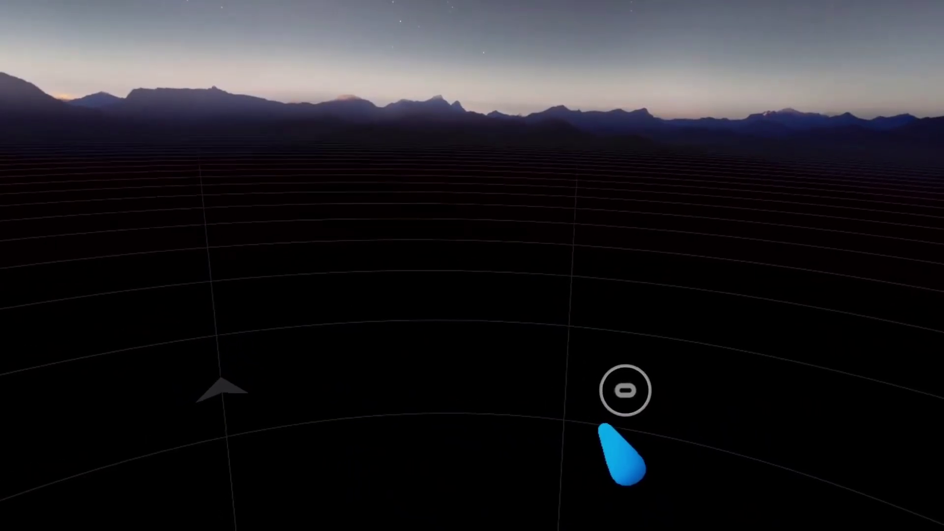
{"action": "left_click", "coordinate": [636, 344]}
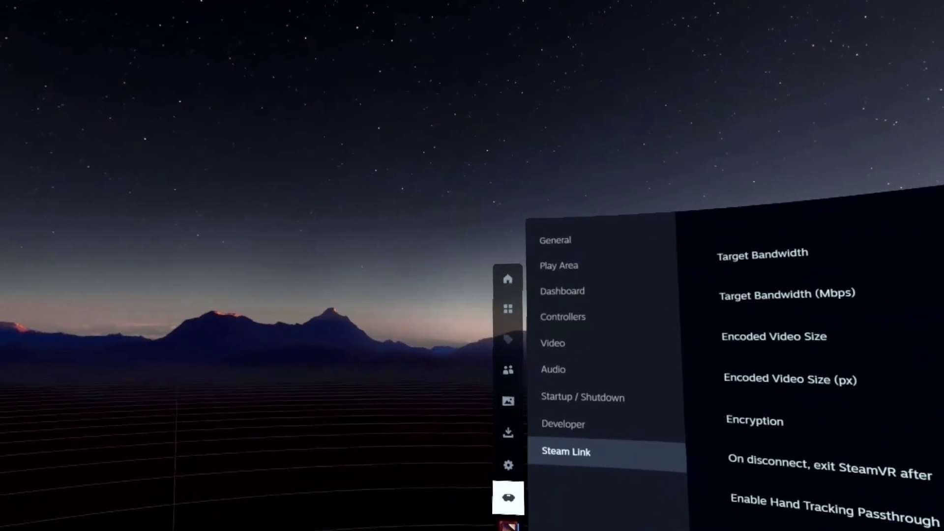
Browse the SteamVR home page down to the recommended games, and view both computer desktops in the dashboard
{"action": "left_click", "coordinate": [491, 324]}
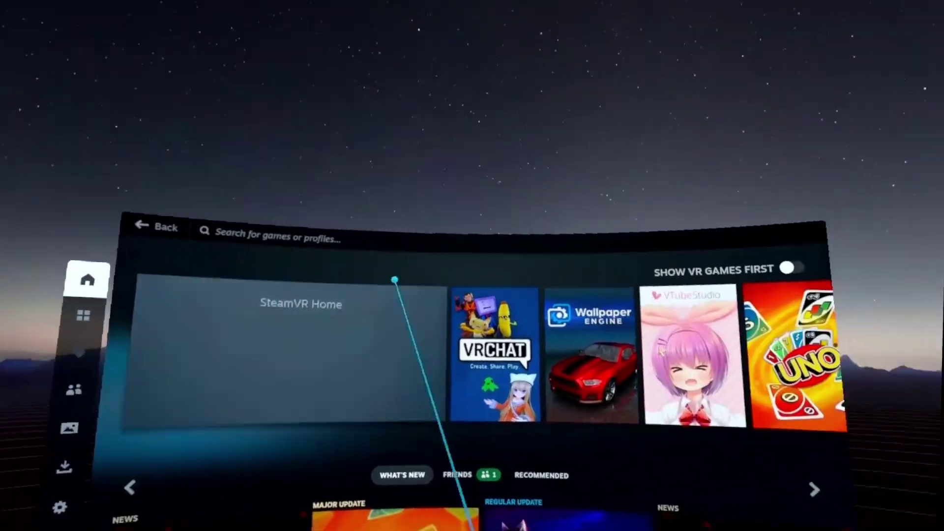
{"action": "scroll", "coordinate": [369, 337], "scroll_direction": "down", "scroll_amount": 5}
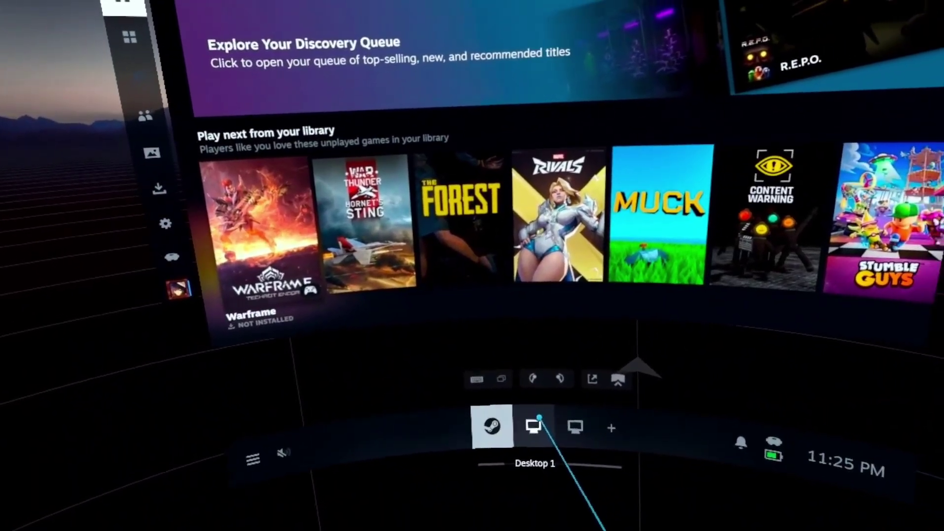
{"action": "left_click", "coordinate": [539, 419]}
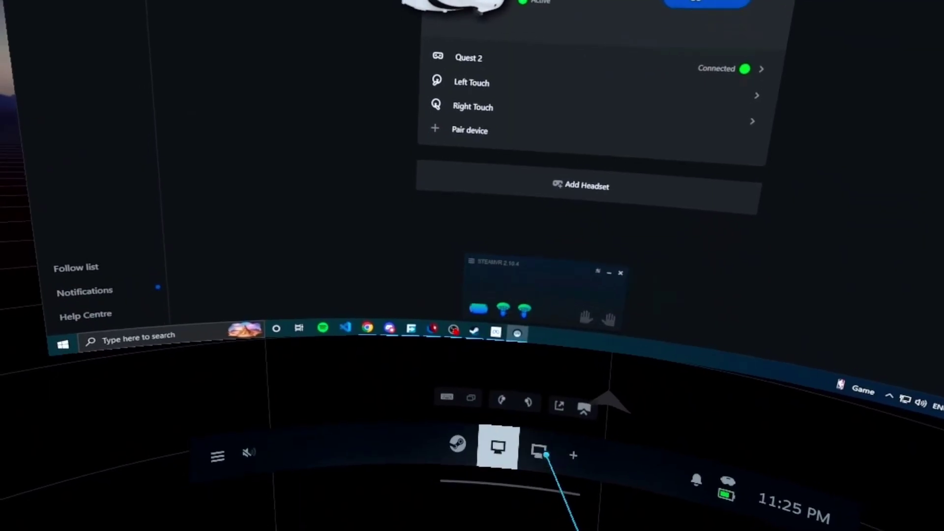
{"action": "left_click", "coordinate": [545, 454]}
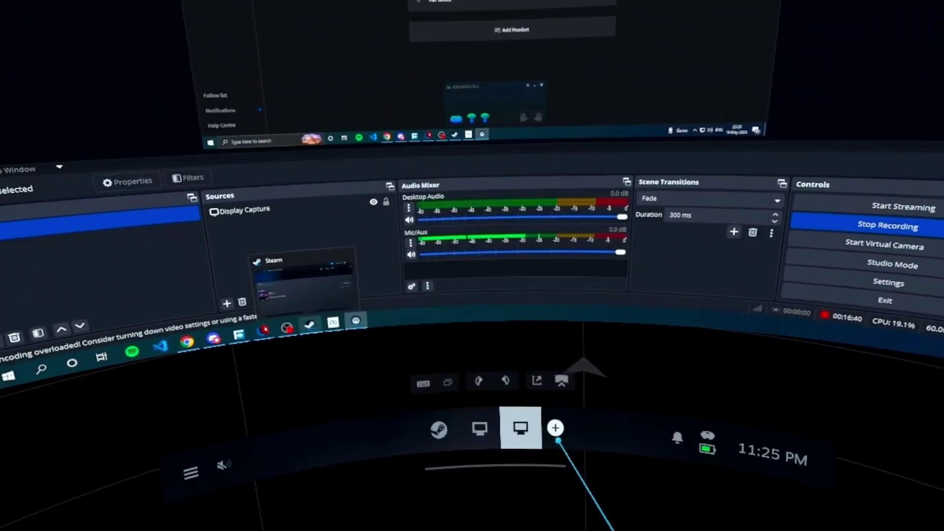
Add the BSManager window to the SteamVR dashboard, and switch back to the second desktop view
{"action": "left_click", "coordinate": [545, 392]}
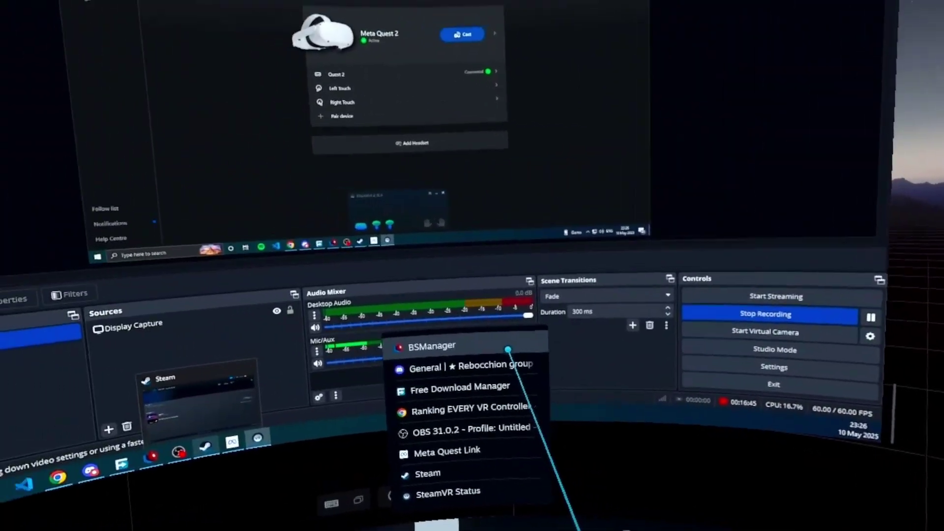
{"action": "left_click", "coordinate": [508, 349]}
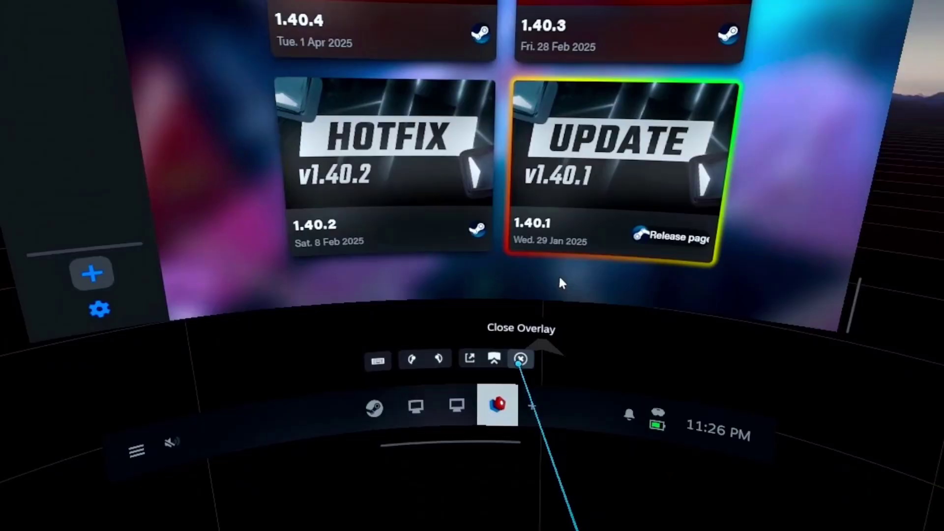
{"action": "left_click", "coordinate": [534, 340]}
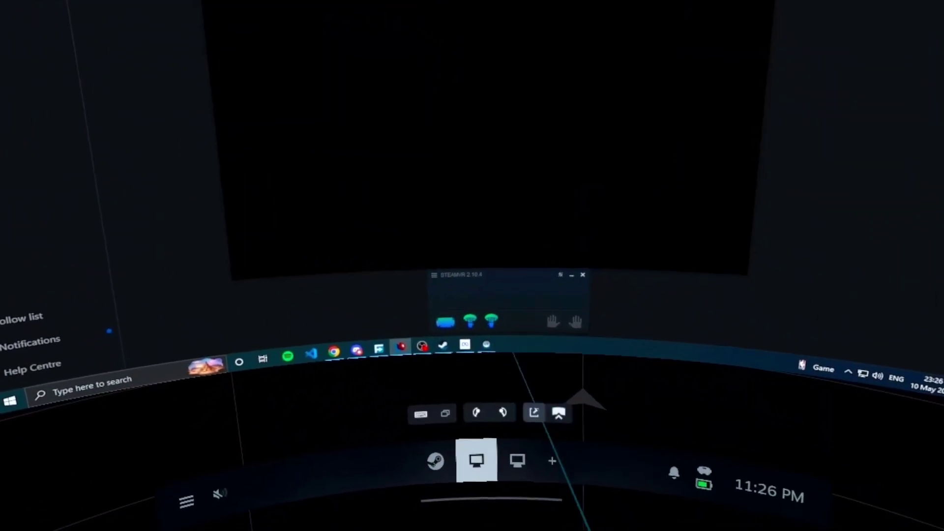
{"action": "left_click", "coordinate": [461, 394]}
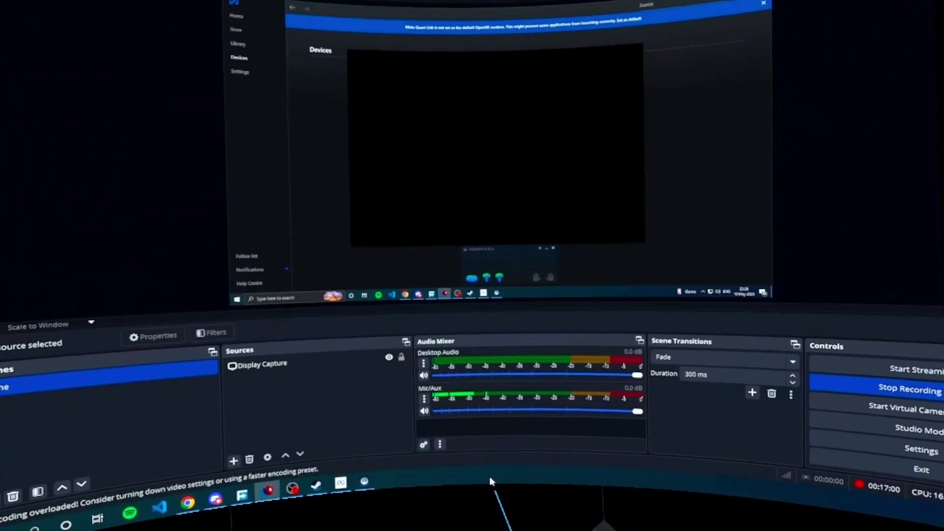